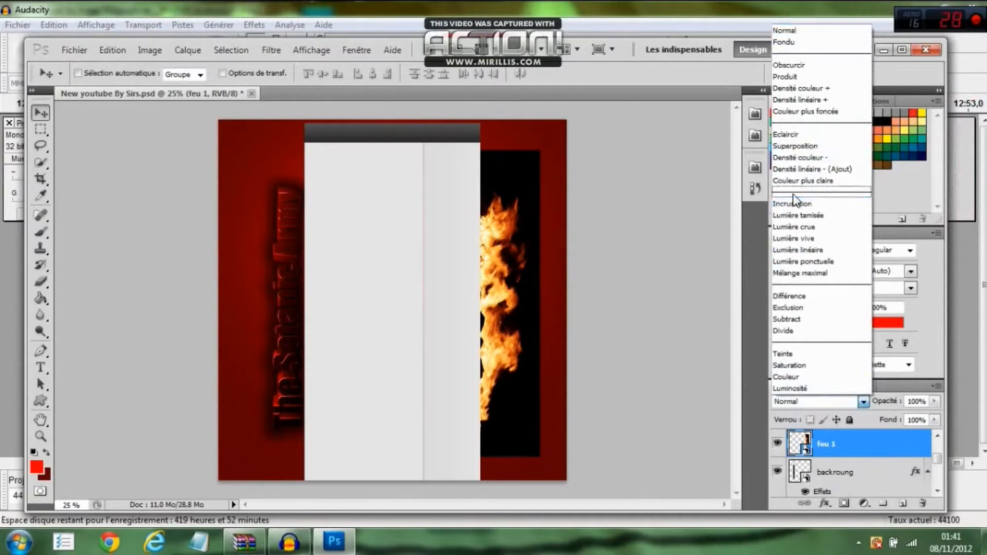
Set the feu 1 layer's blend mode to Superposition and move it beneath the backroung text layers, directly above Calque 1
click(799, 145)
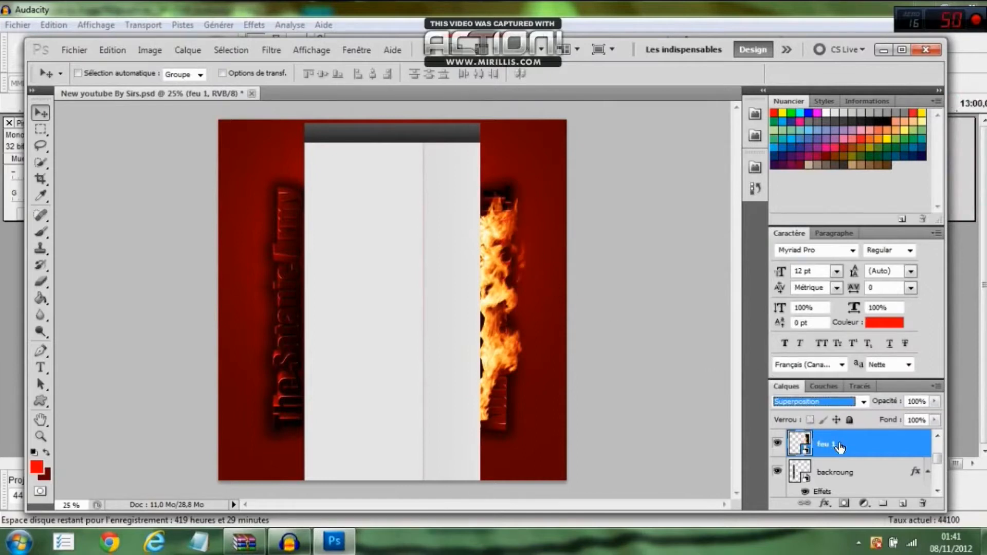
drag(839, 447, 841, 491)
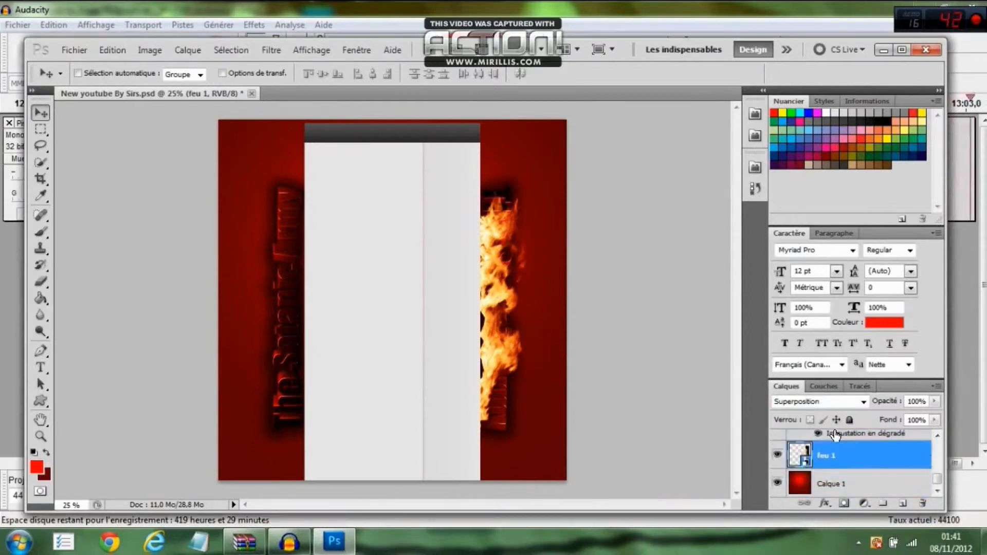
drag(930, 474, 932, 462)
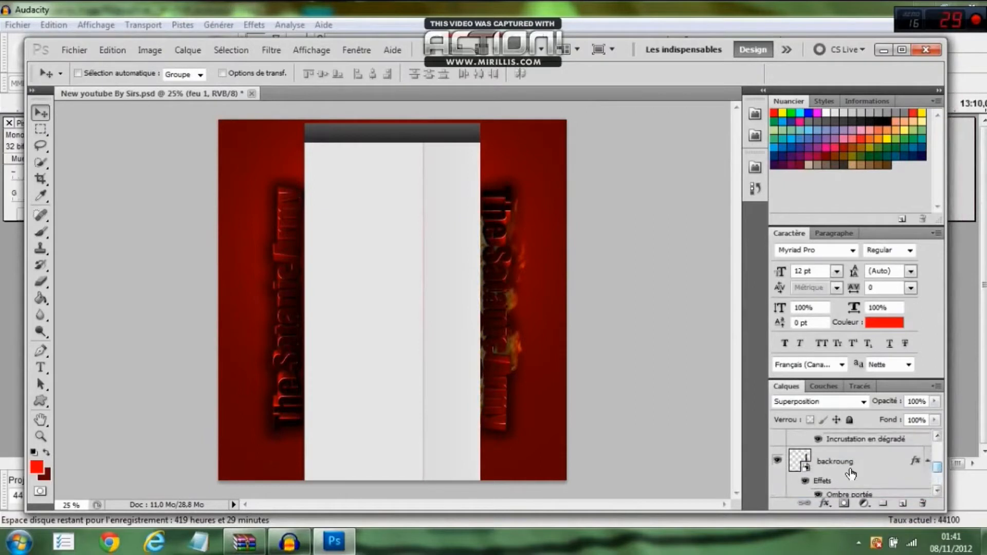
Slightly reposition the right-hand and left-hand backroung text layers beside the white column
click(801, 459)
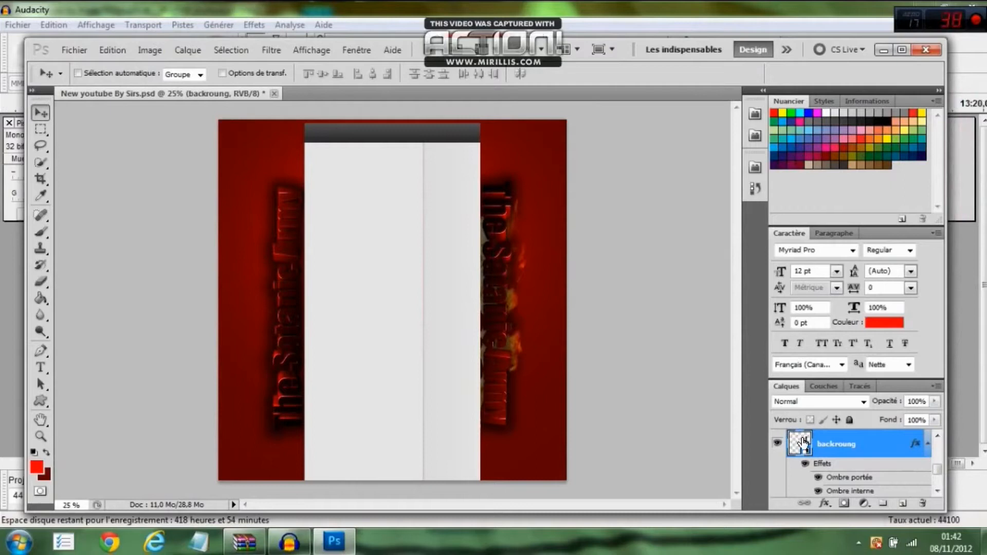
drag(933, 467, 933, 455)
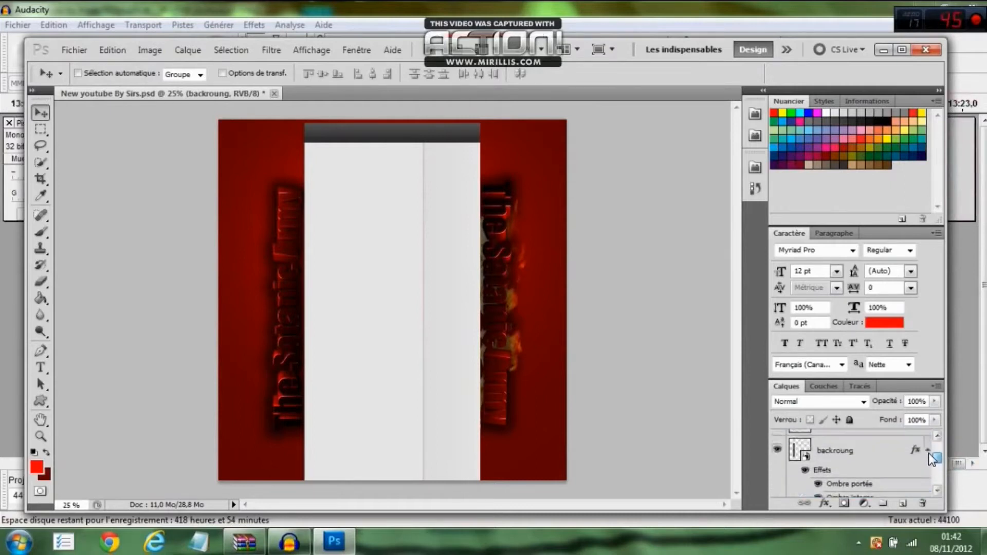
click(790, 446)
drag(295, 290, 292, 292)
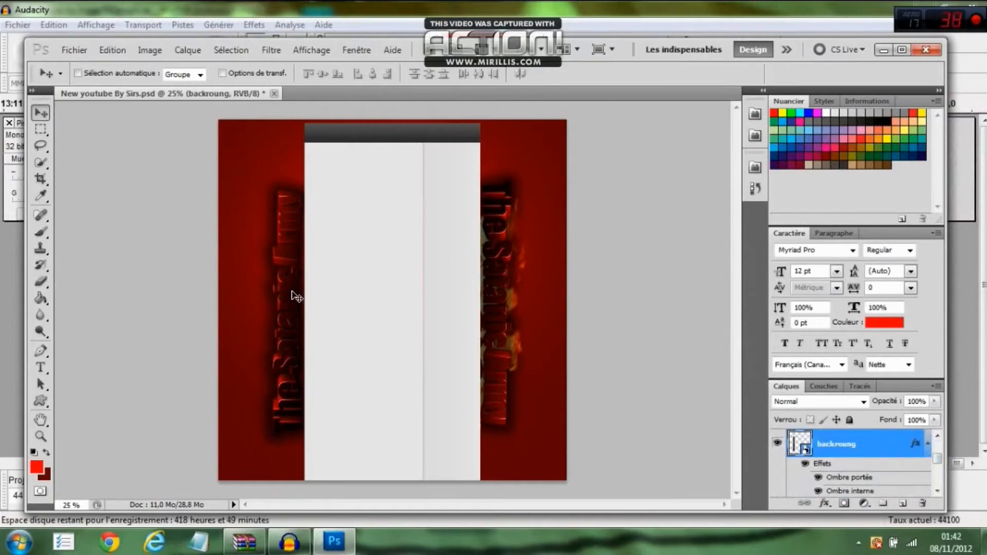
Switch to the texture pack in WinRAR, preview the feu 1 image and place it into New youtube By Sirs.psd in Photoshop
drag(934, 458, 930, 477)
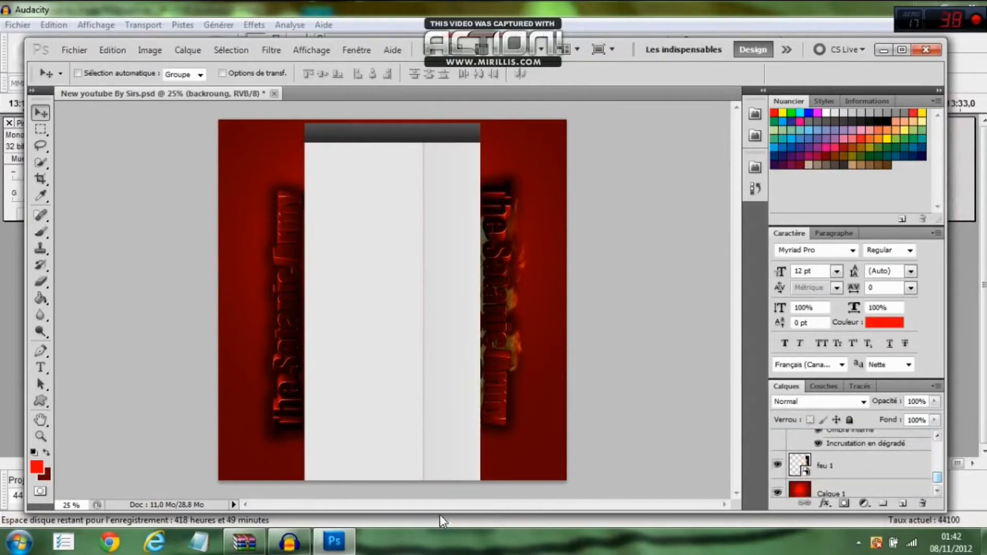
right_click(432, 485)
click(339, 547)
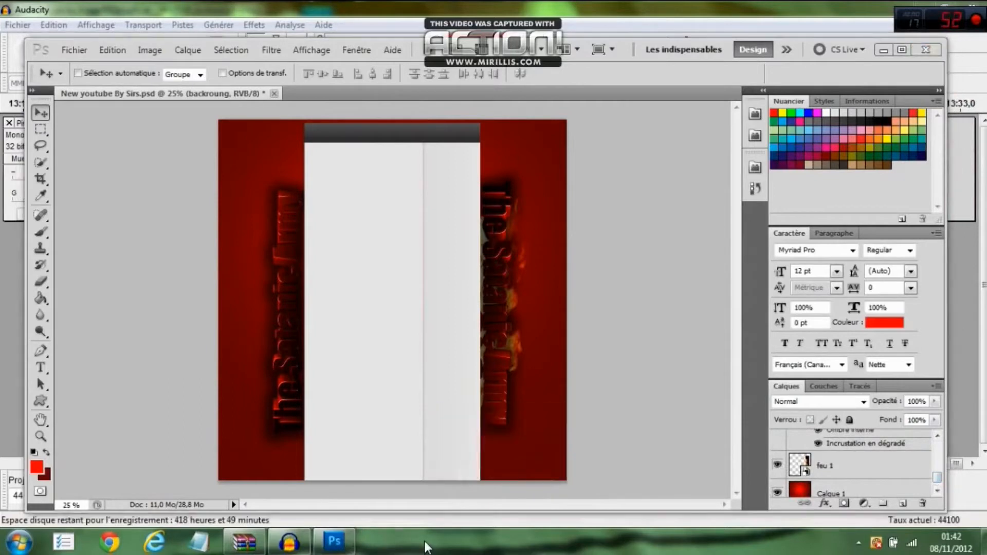
click(339, 548)
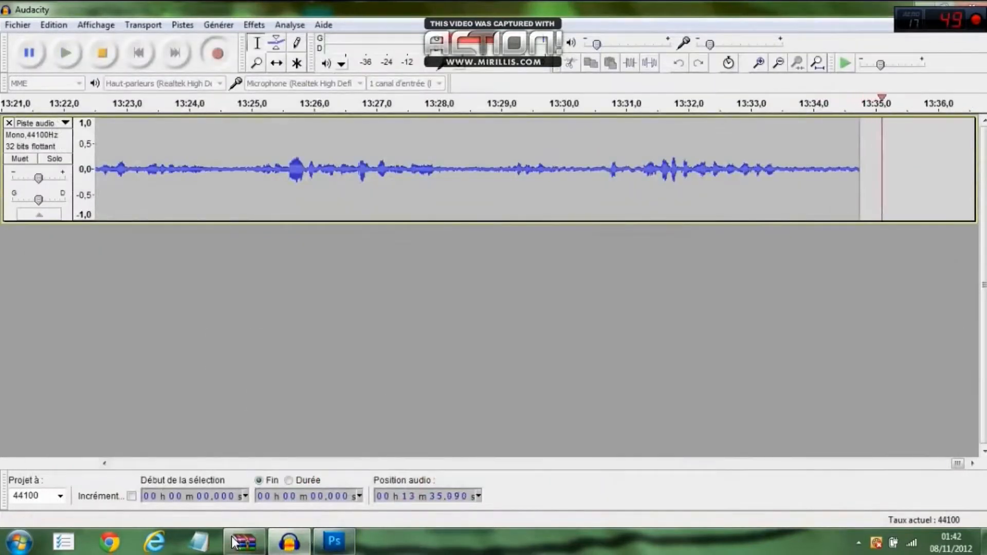
click(244, 542)
double_click(90, 265)
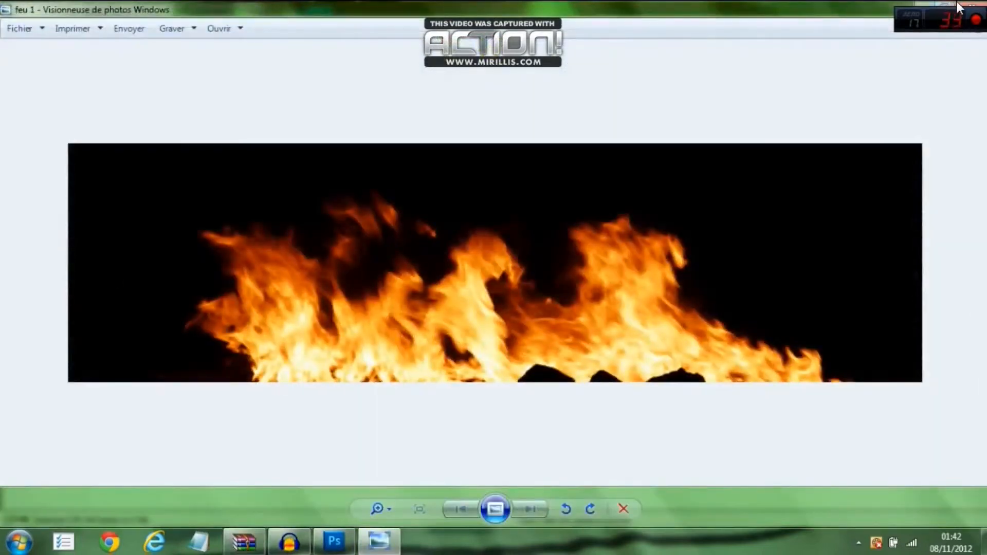
click(957, 3)
drag(342, 263, 406, 375)
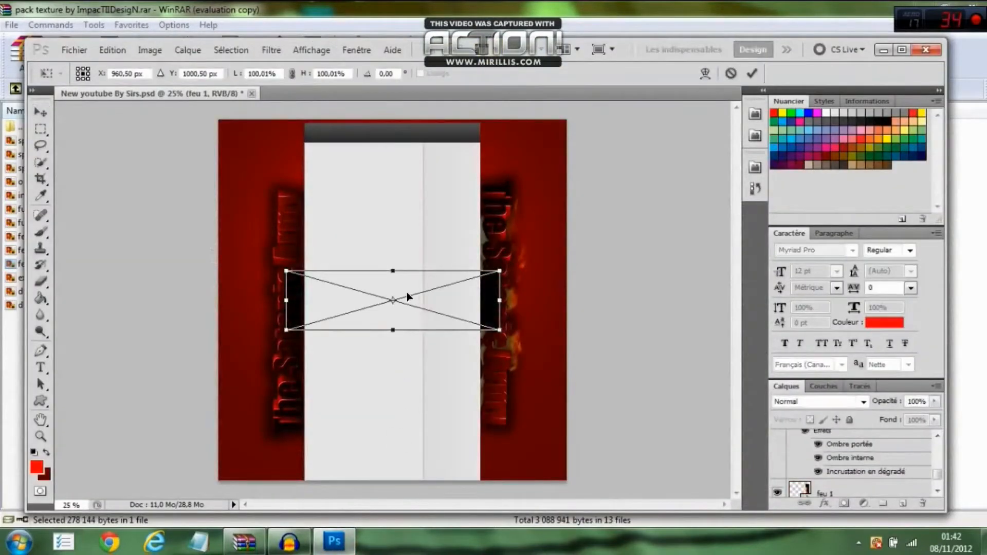
Rotate the placed fire image 90° counterclockwise and position it over the text left of the white column
right_click(400, 290)
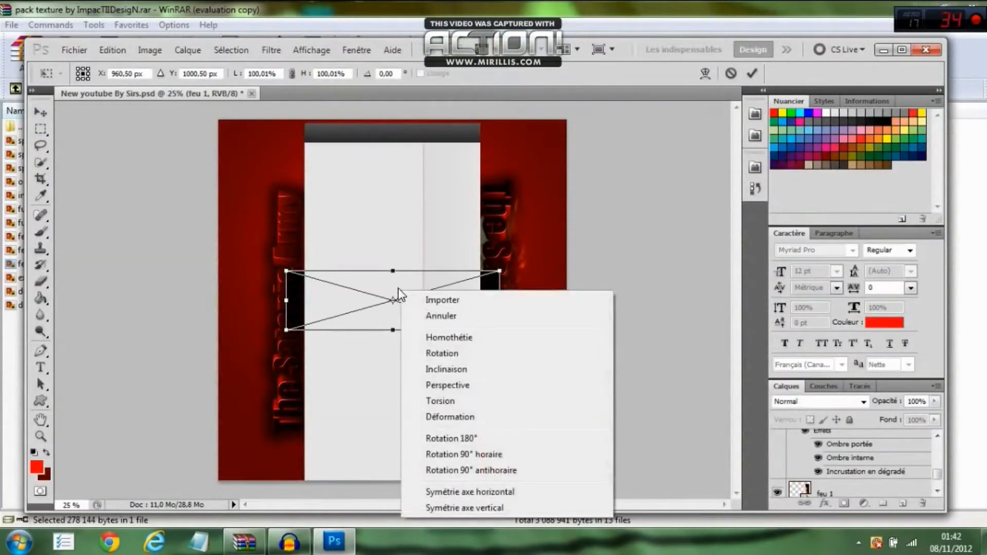
click(459, 456)
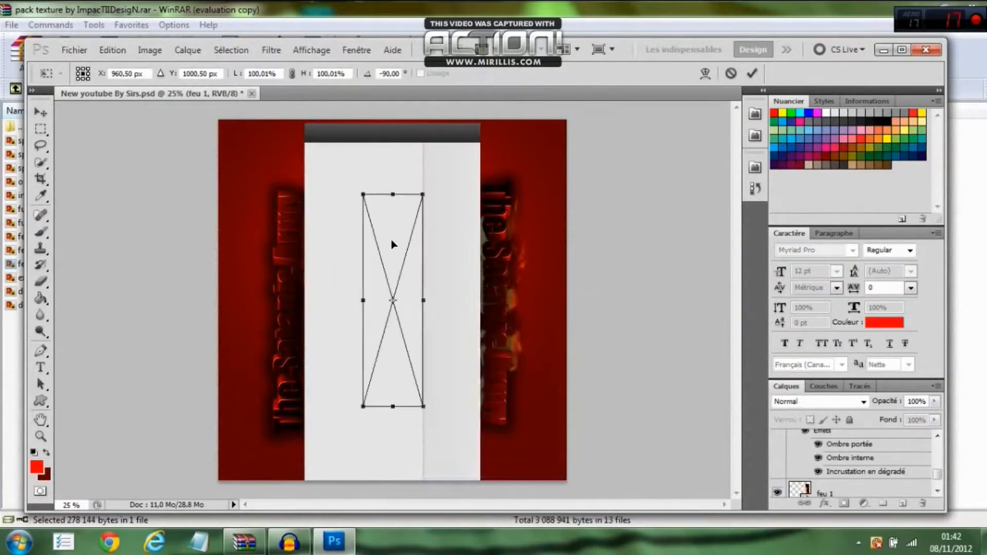
drag(379, 244, 277, 250)
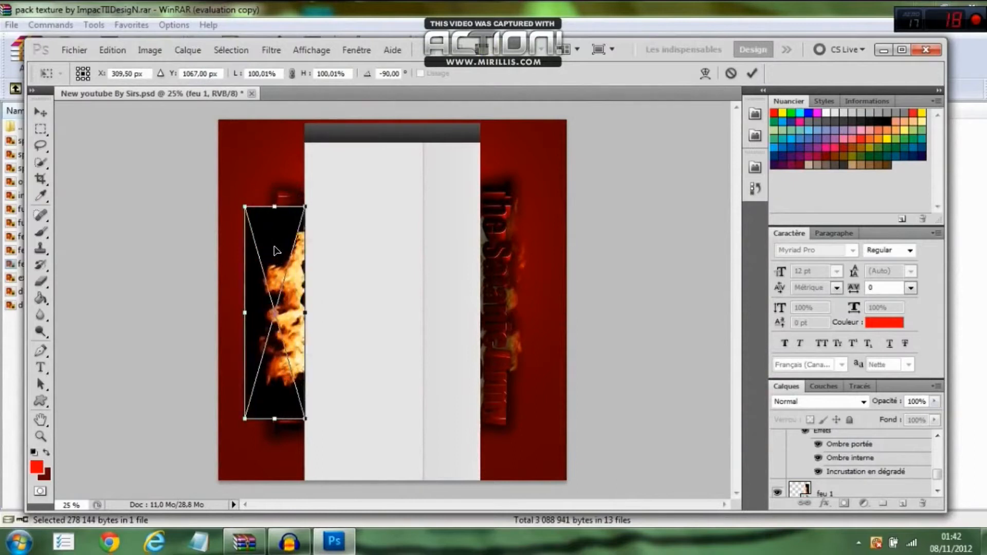
Stretch the left-hand fire image lengthwise to about 134%, commit the placement and set its blend mode to Superposition
drag(273, 205, 278, 175)
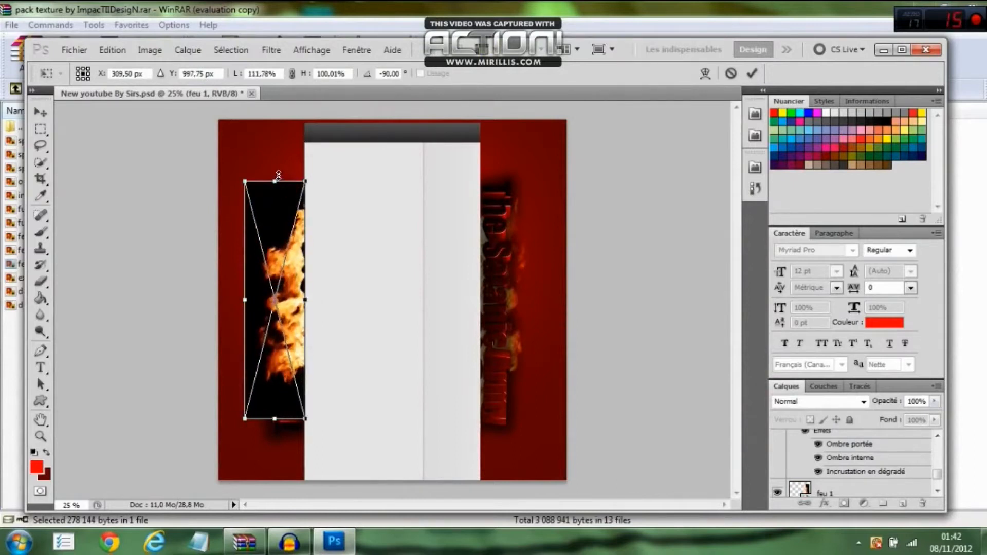
drag(272, 417, 269, 466)
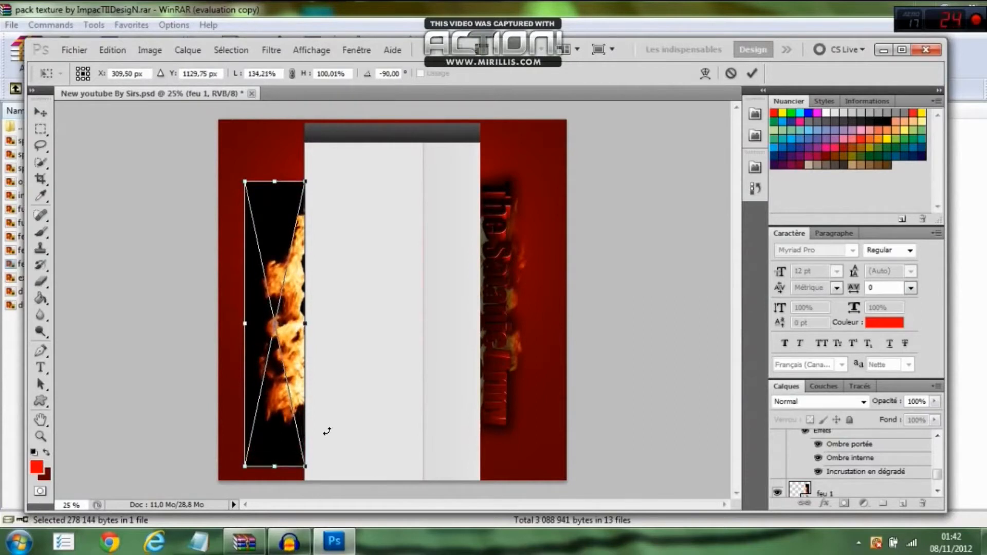
right_click(292, 307)
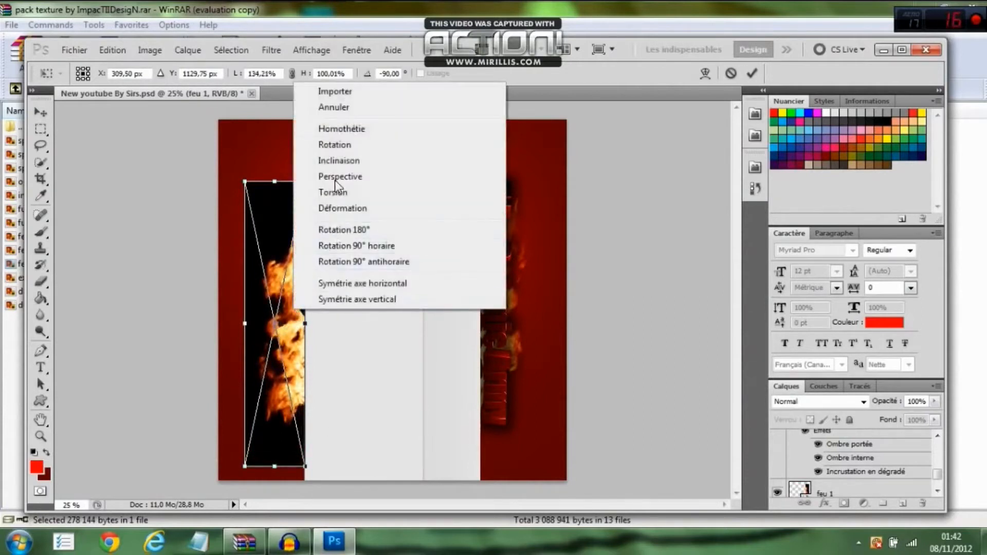
click(346, 92)
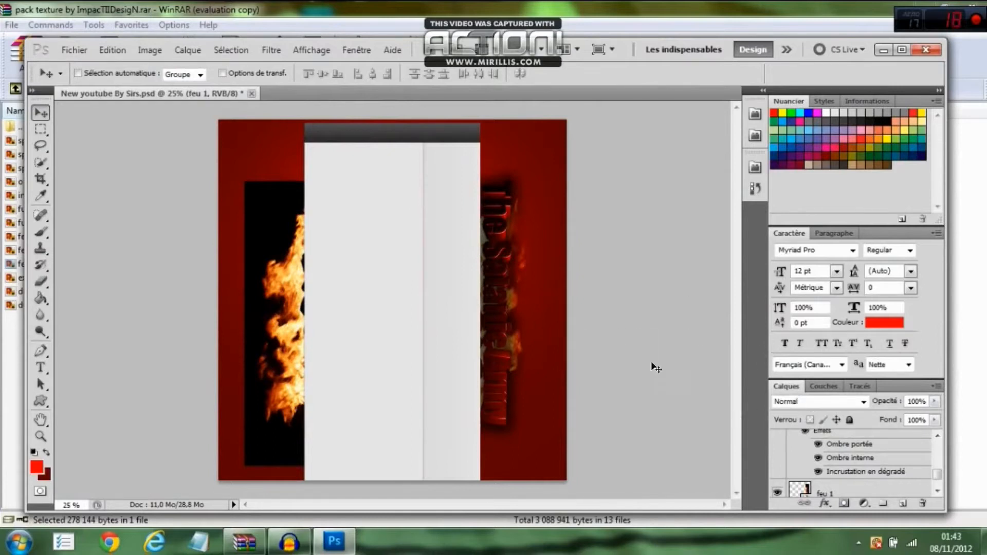
click(858, 402)
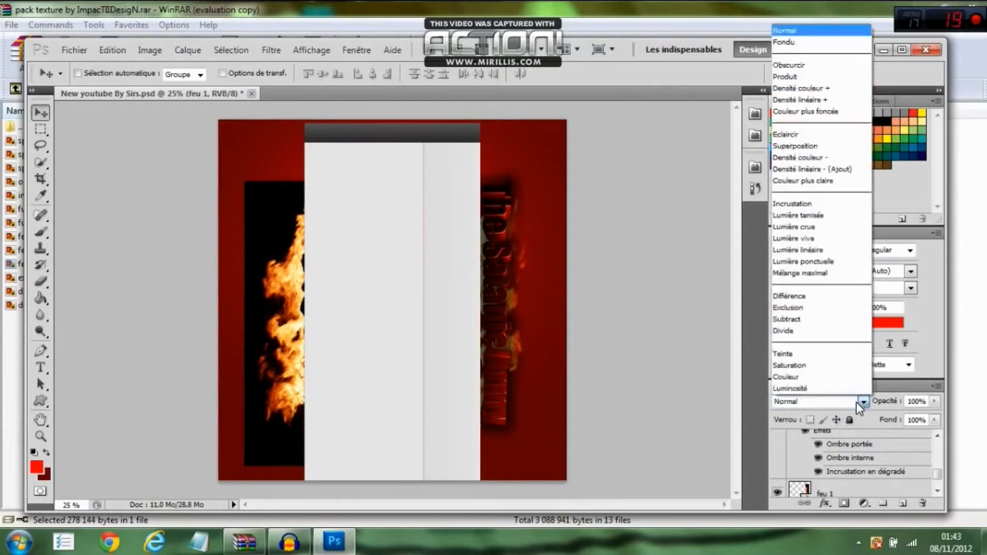
click(803, 145)
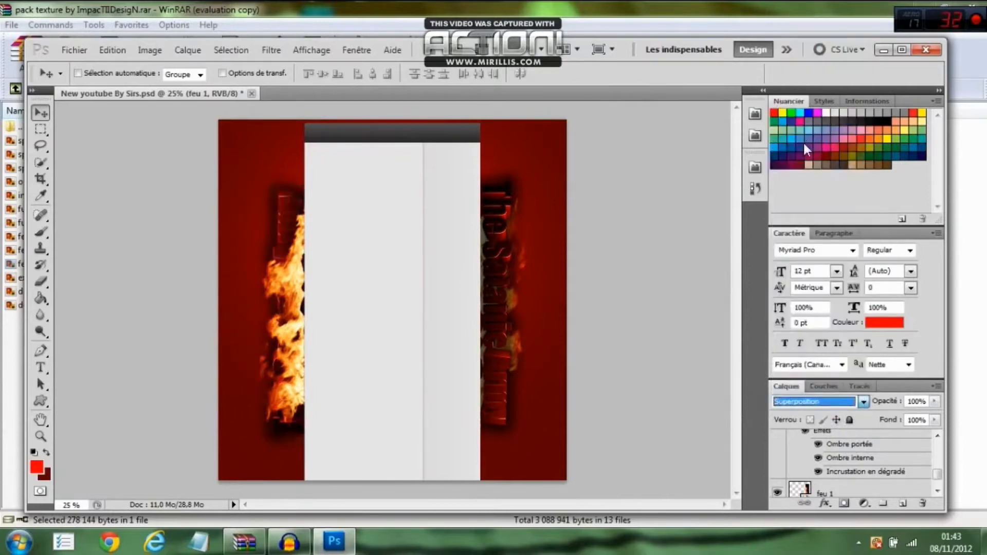
Raise the right-hand feu 1 layer above the backroung text layers, directly beneath the left-hand feu 1 layer
drag(933, 473, 930, 474)
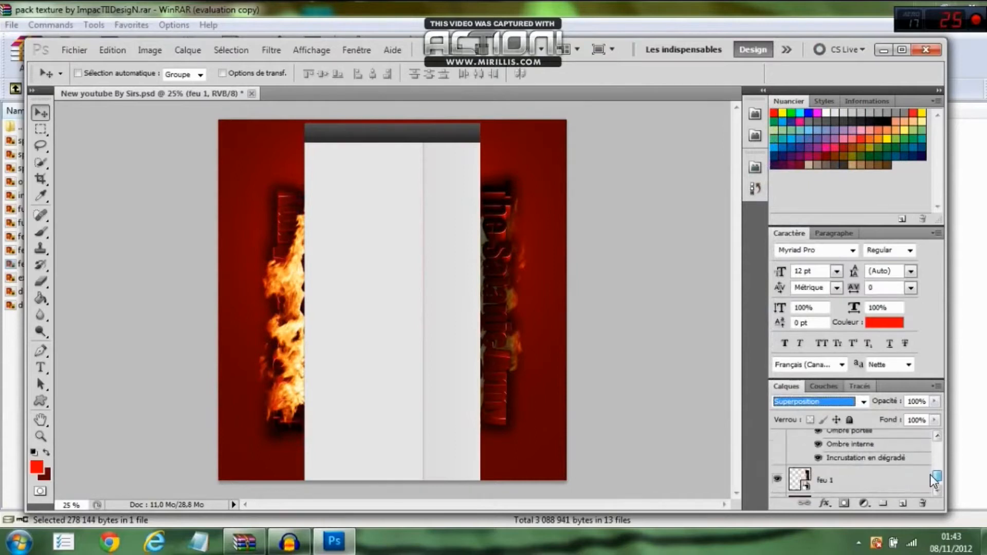
drag(834, 466, 846, 484)
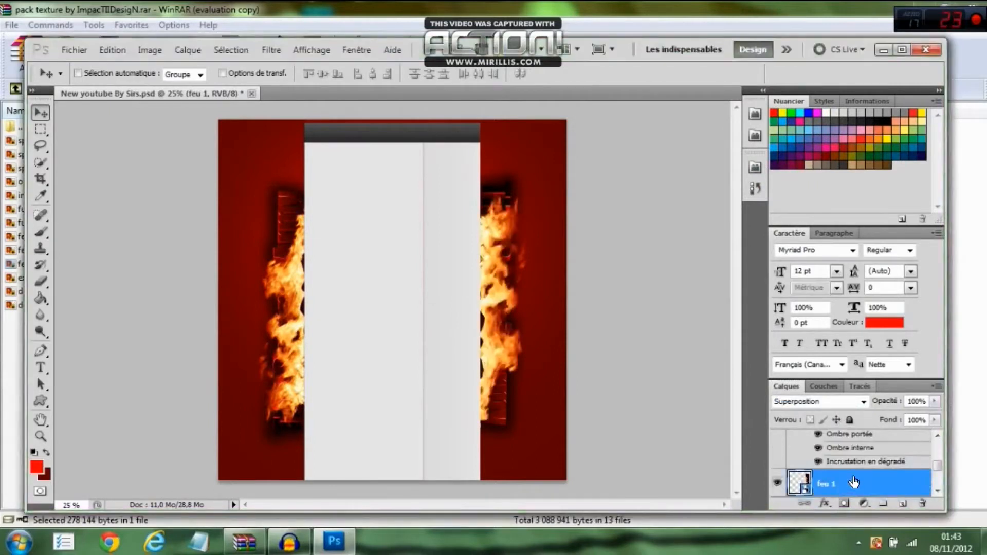
drag(929, 461, 930, 466)
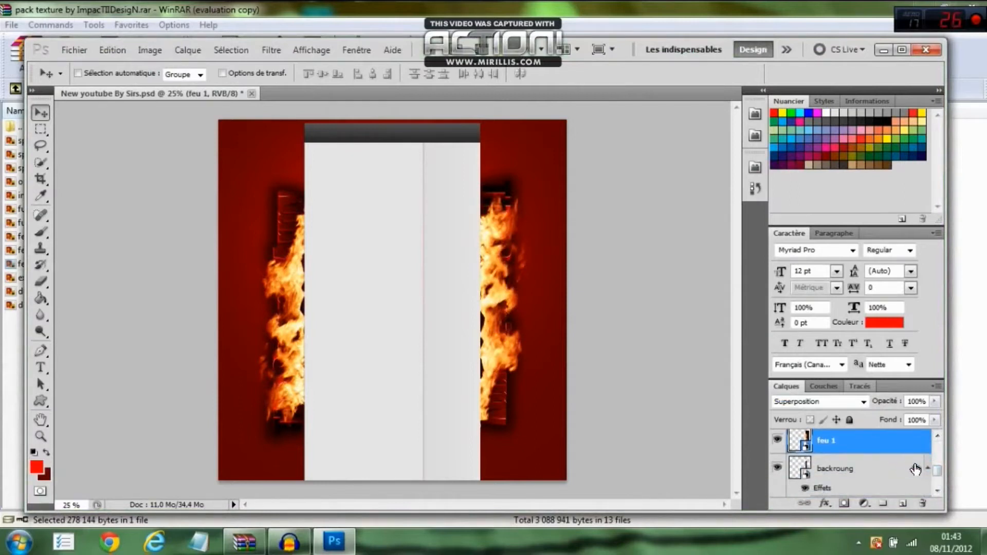
mouse_move(934, 473)
mouse_down()
mouse_move(933, 455)
mouse_move(935, 465)
mouse_up()
mouse_move(857, 491)
mouse_down()
mouse_move(849, 417)
mouse_move(843, 448)
mouse_move(858, 494)
mouse_up()
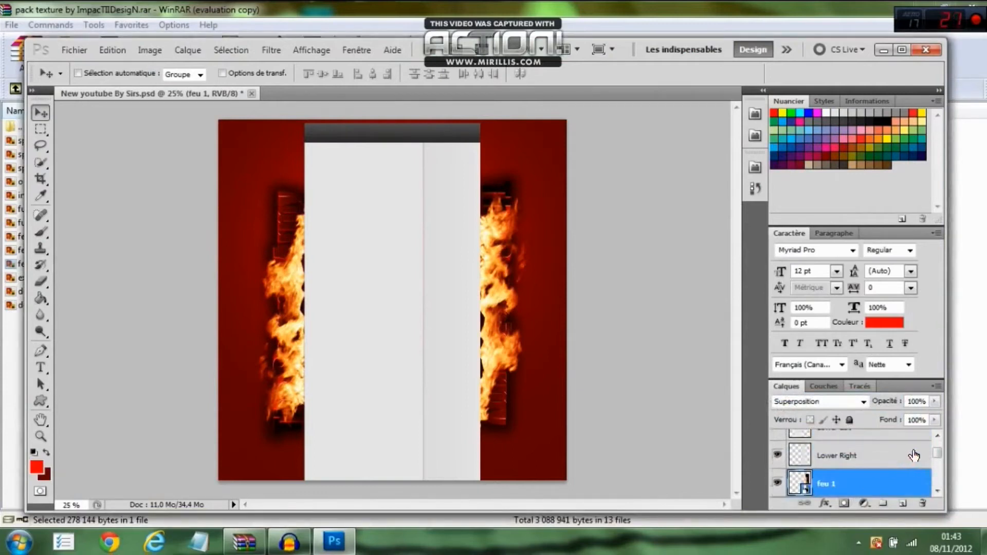
scroll(920, 450, down, 1)
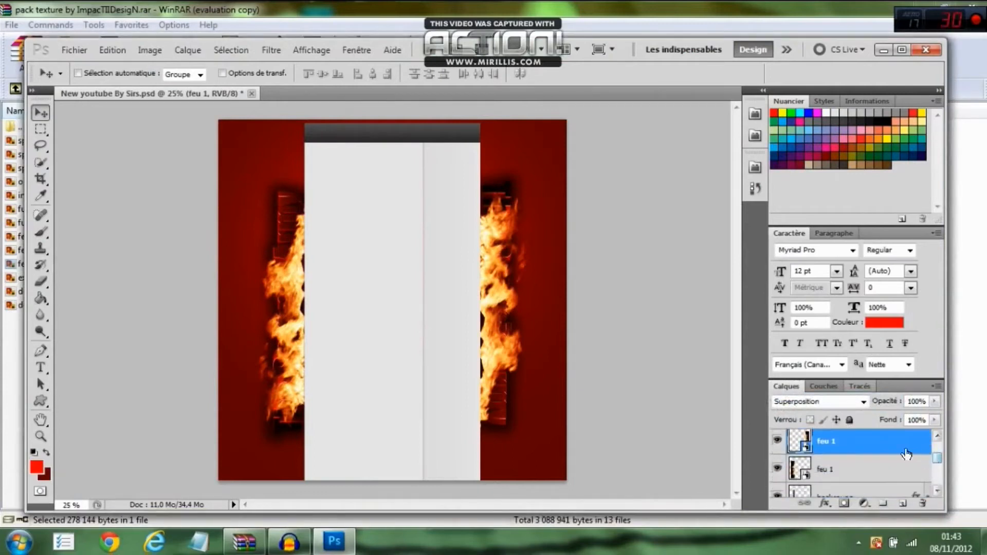
drag(903, 454, 883, 499)
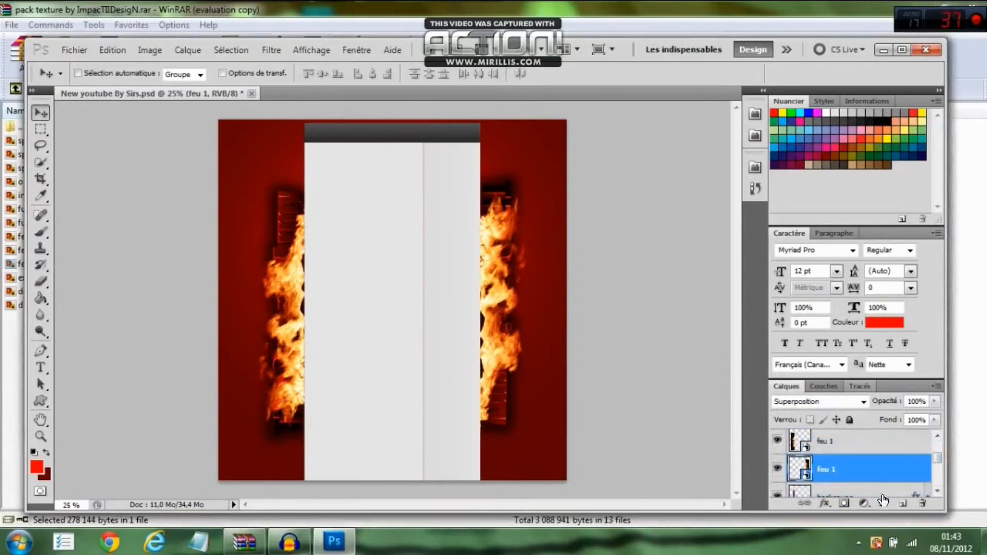
Move the right-hand feu 1 layer back down beneath the right-hand backroung text layer and its effects
scroll(929, 454, down, 1)
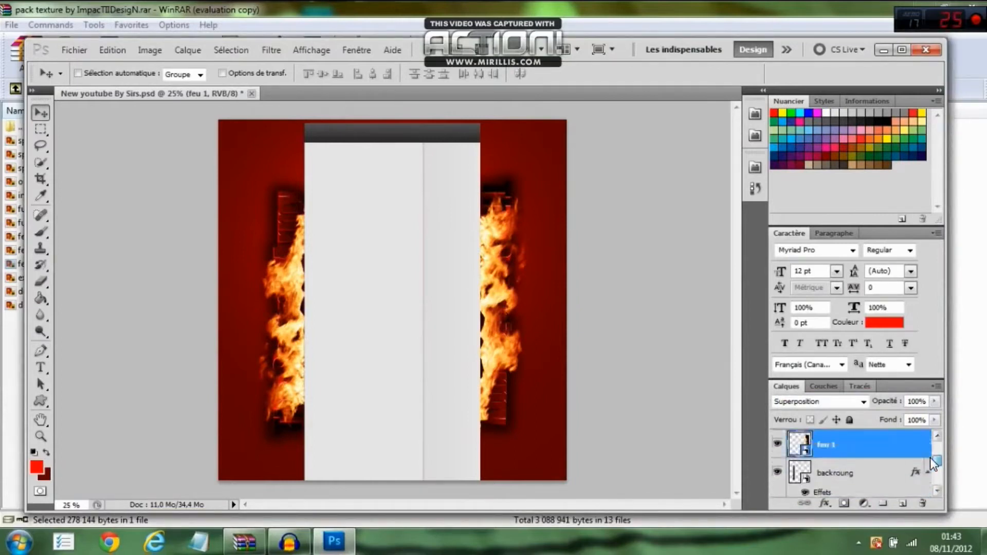
drag(874, 451, 916, 468)
scroll(928, 458, down, 1)
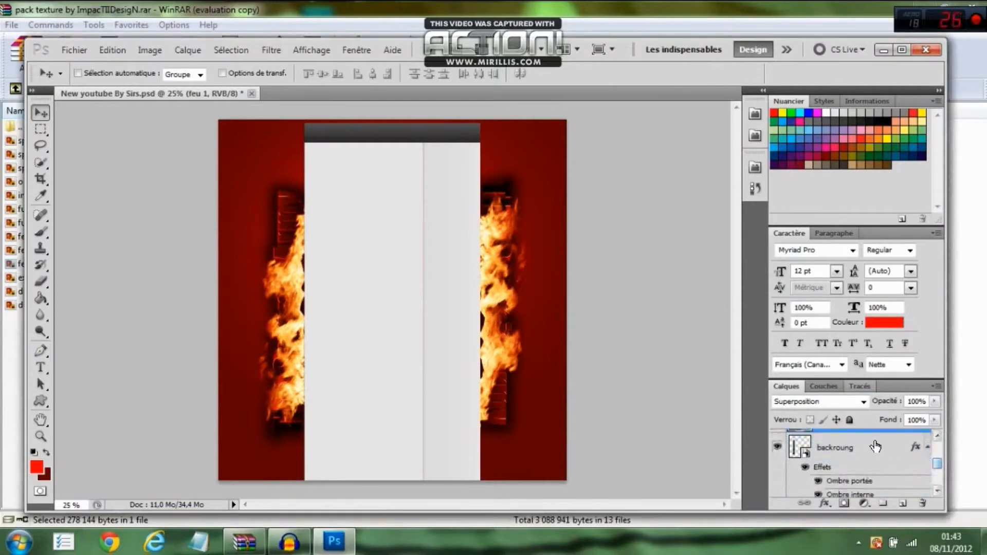
drag(870, 442, 851, 493)
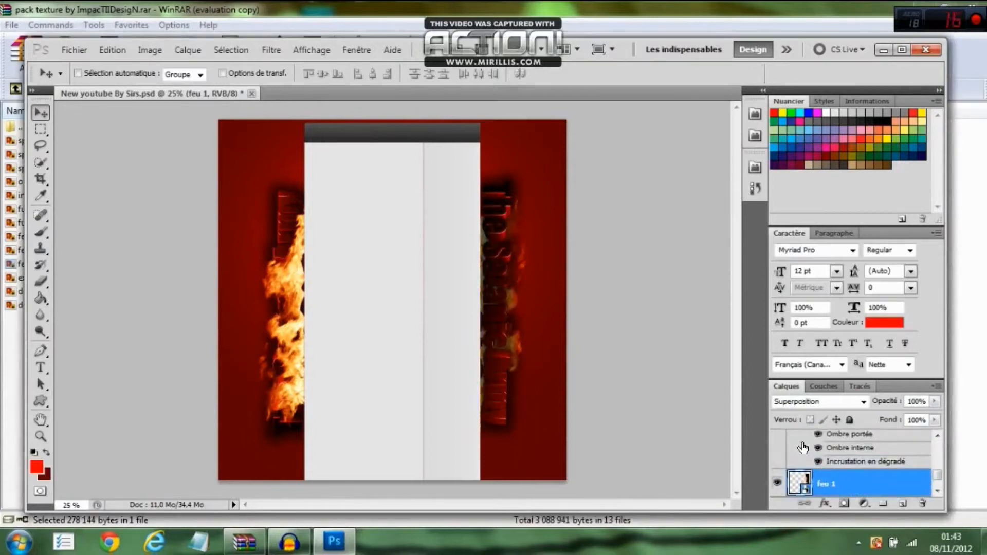
Bring the right-hand feu 1 layer up again between the left-hand feu 1 layer and the left-hand backroung layer
drag(854, 479, 853, 446)
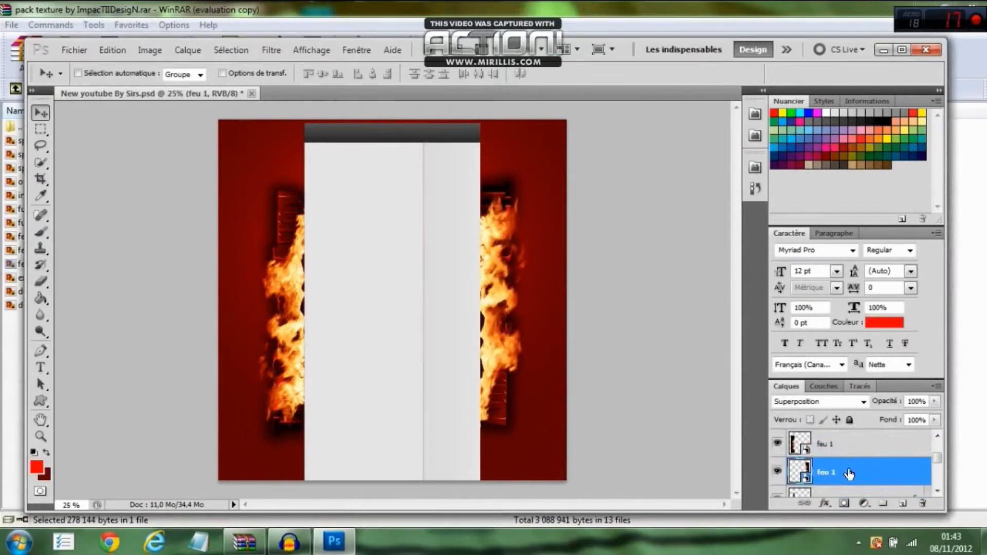
mouse_move(849, 473)
mouse_down()
mouse_move(847, 437)
mouse_move(847, 476)
mouse_move(854, 452)
mouse_move(862, 484)
mouse_up()
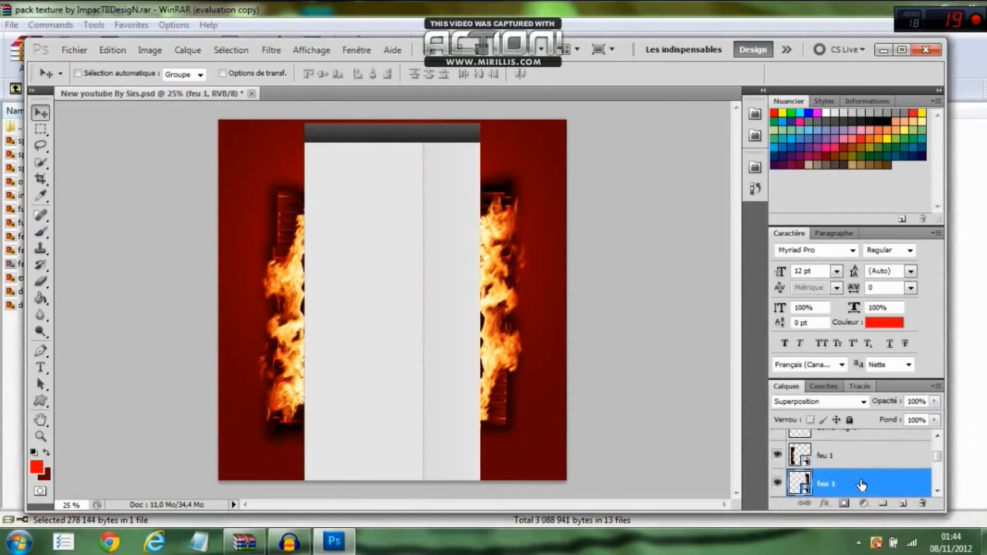
drag(929, 455, 877, 485)
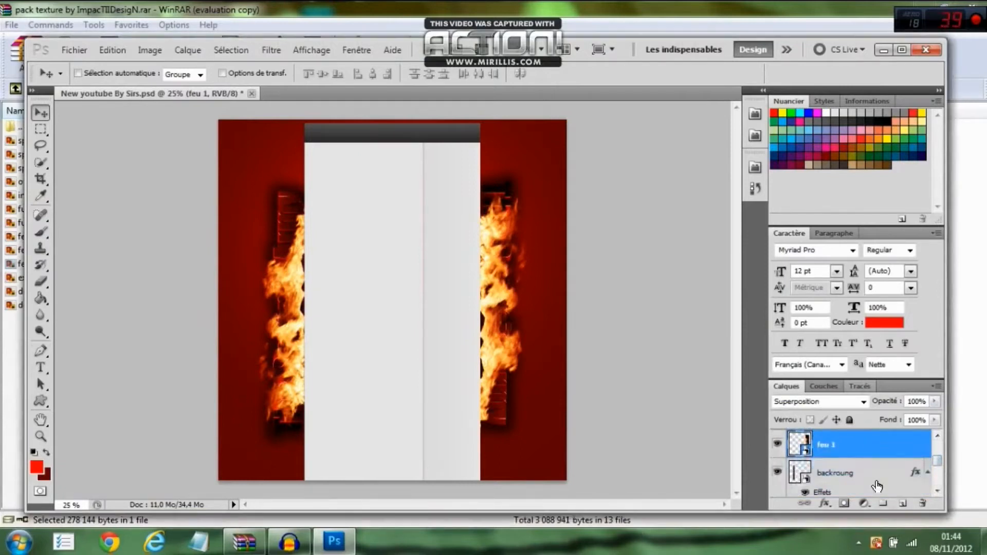
Return the right-hand feu 1 layer to its place directly above the Calque 1 background
drag(935, 459, 888, 443)
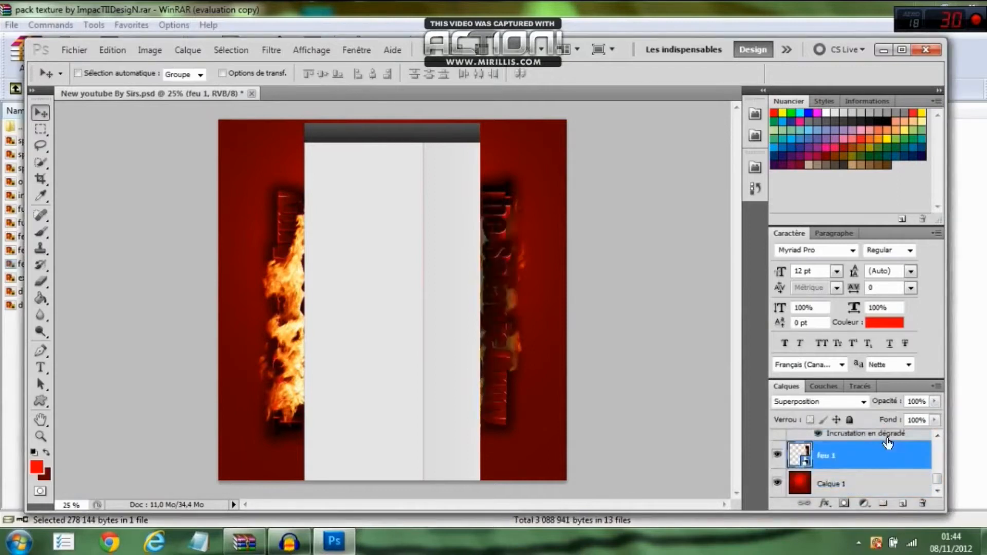
scroll(930, 473, up, 3)
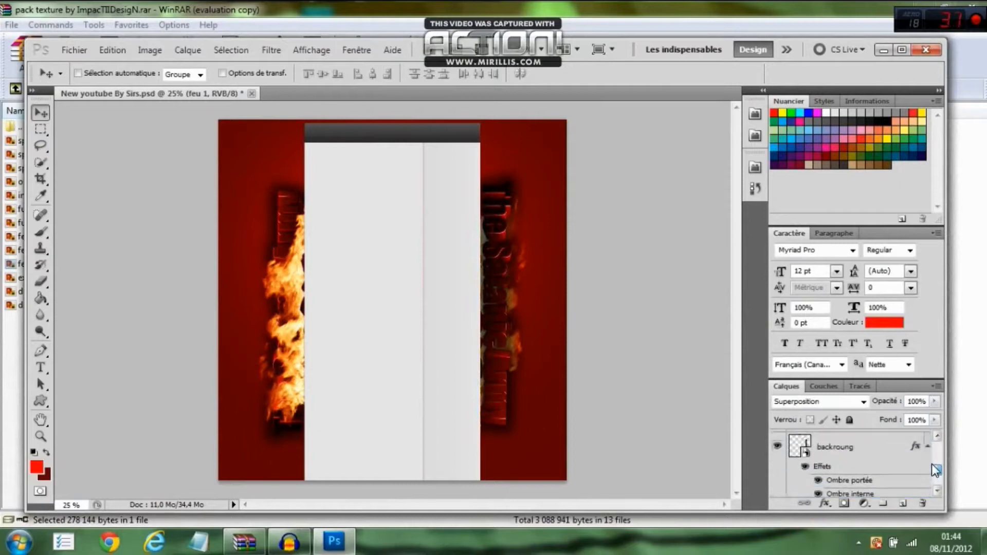
scroll(931, 463, up, 1)
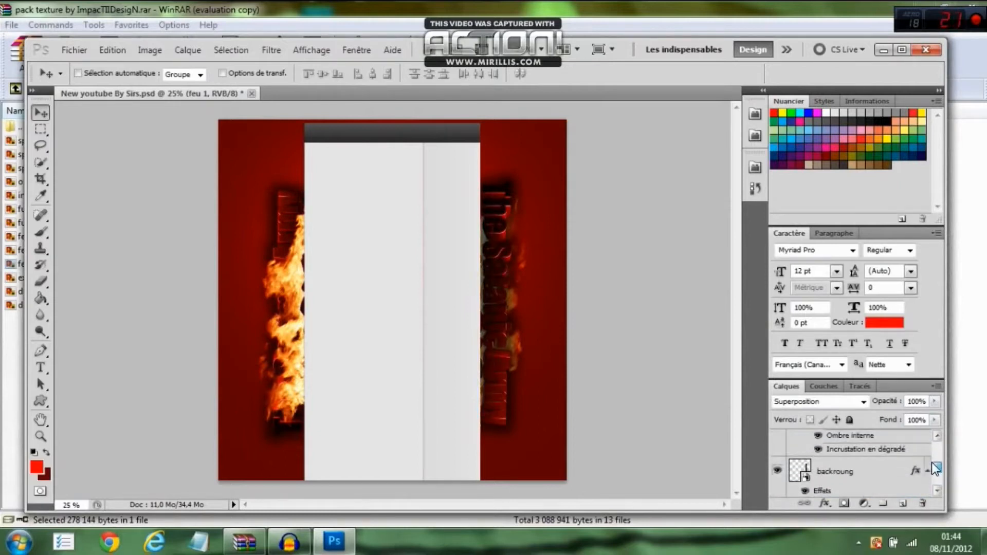
Move the left-hand feu 1 layer down beneath the left-hand backroung text layer and its effects
drag(931, 461, 885, 487)
drag(931, 452, 930, 455)
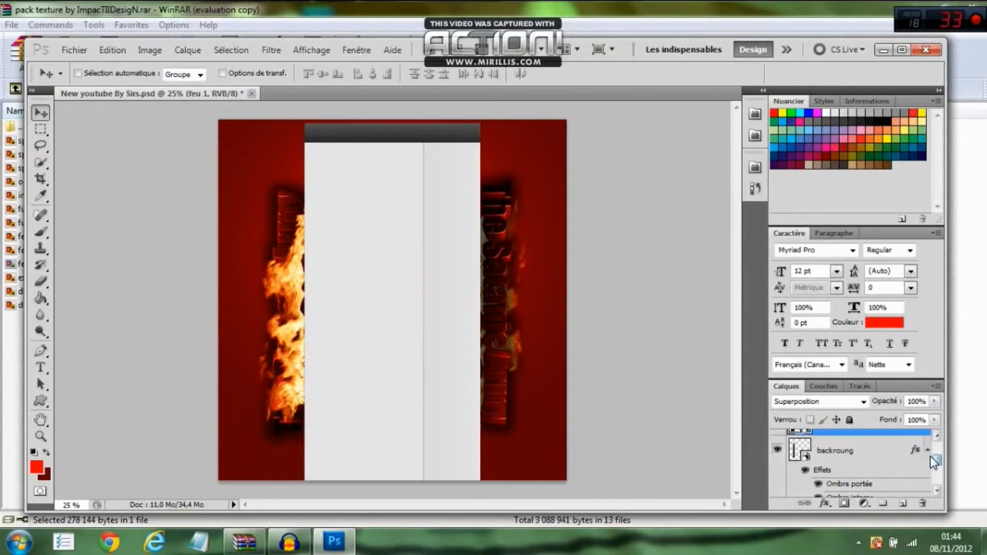
drag(872, 443, 865, 473)
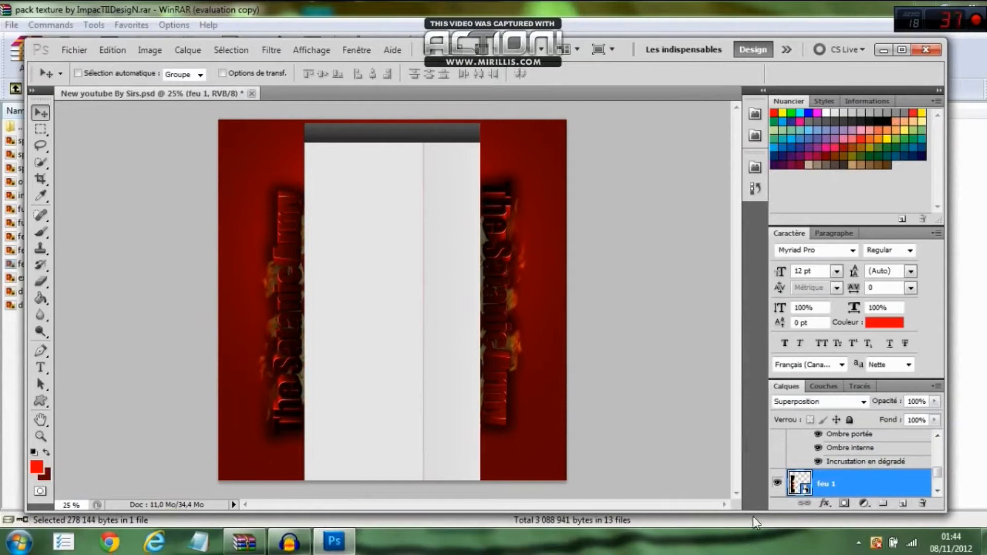
Switch to WinRAR, preview fumele 1.png from the texture pack, and place it in the Photoshop document
click(335, 542)
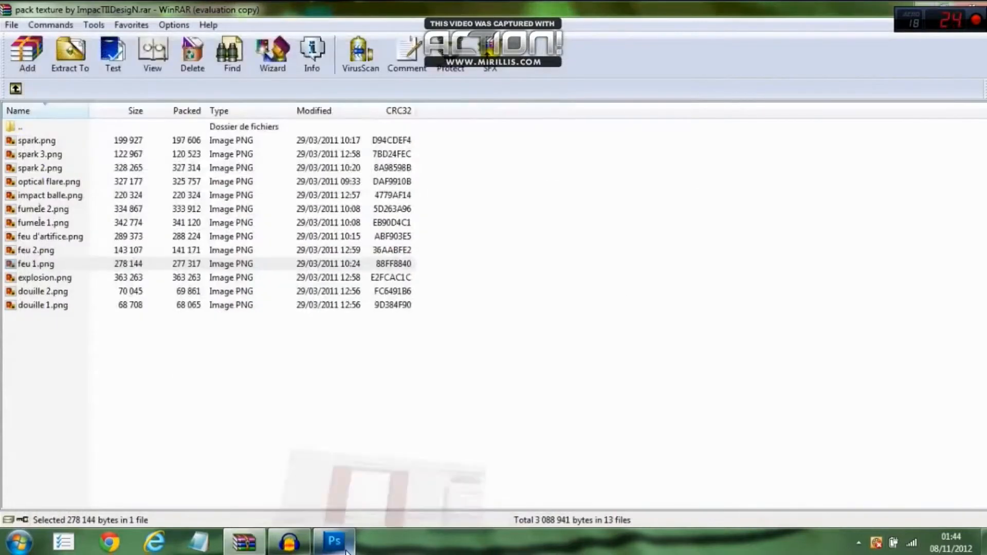
click(47, 276)
double_click(59, 222)
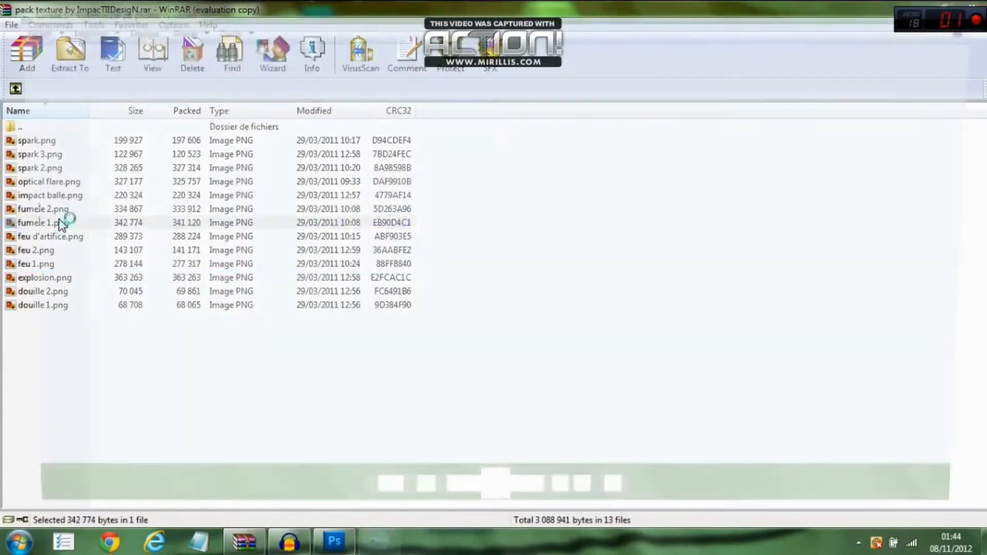
click(962, 2)
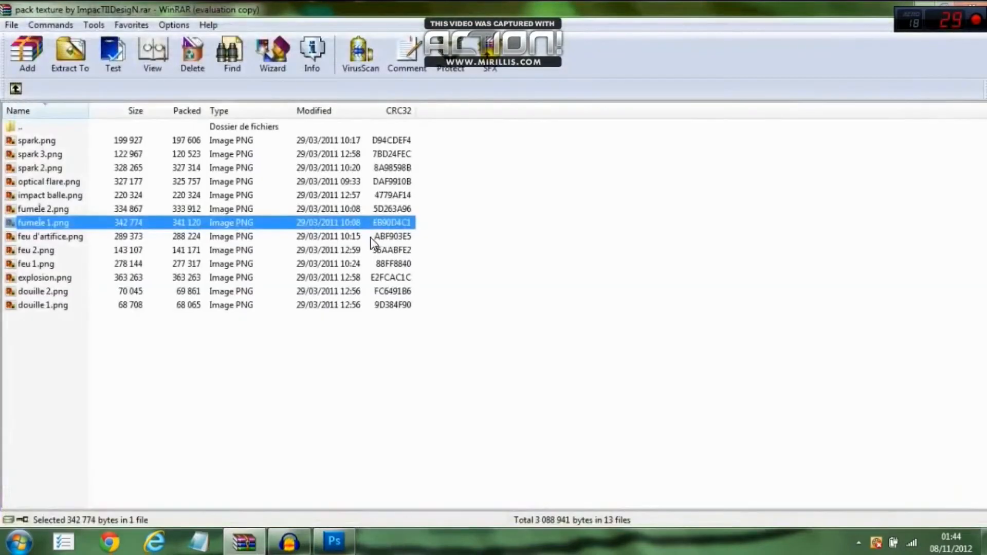
drag(352, 220, 381, 315)
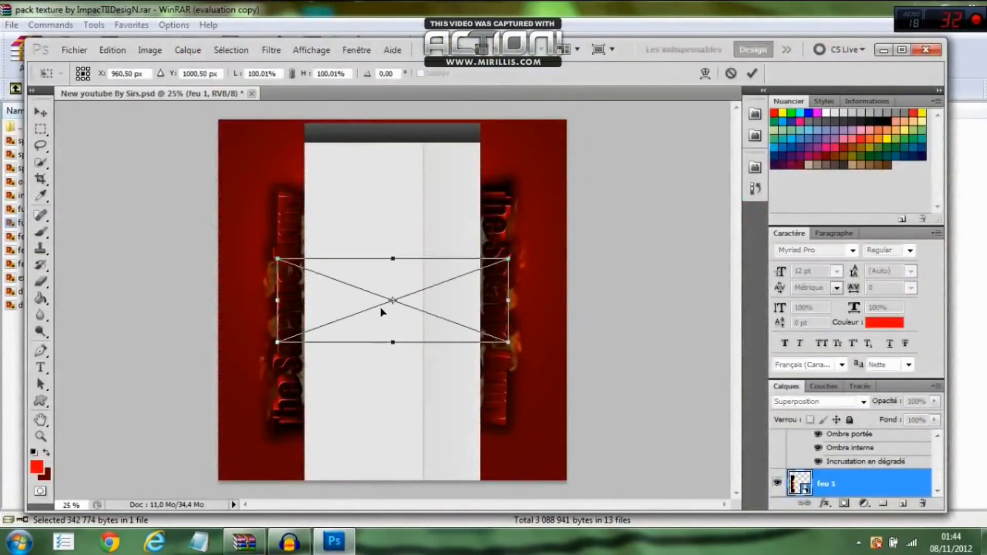
Rotate the placed smoke image 90° clockwise and position it over the right-hand vertical text
right_click(389, 280)
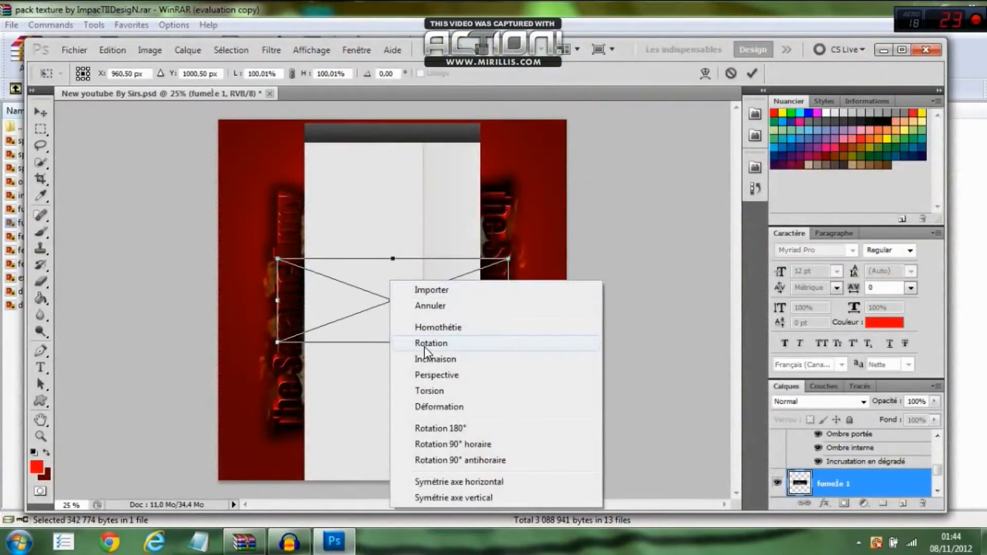
click(448, 442)
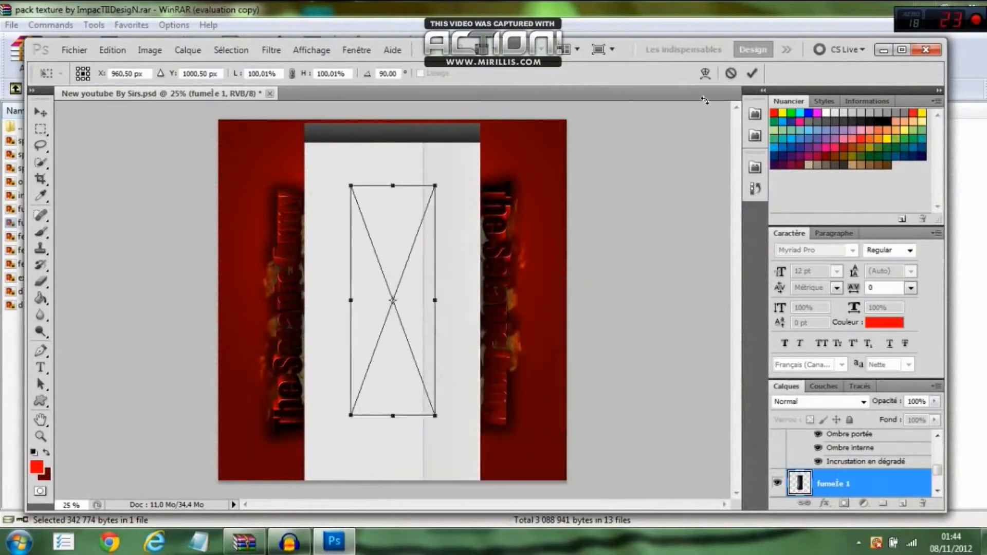
click(901, 50)
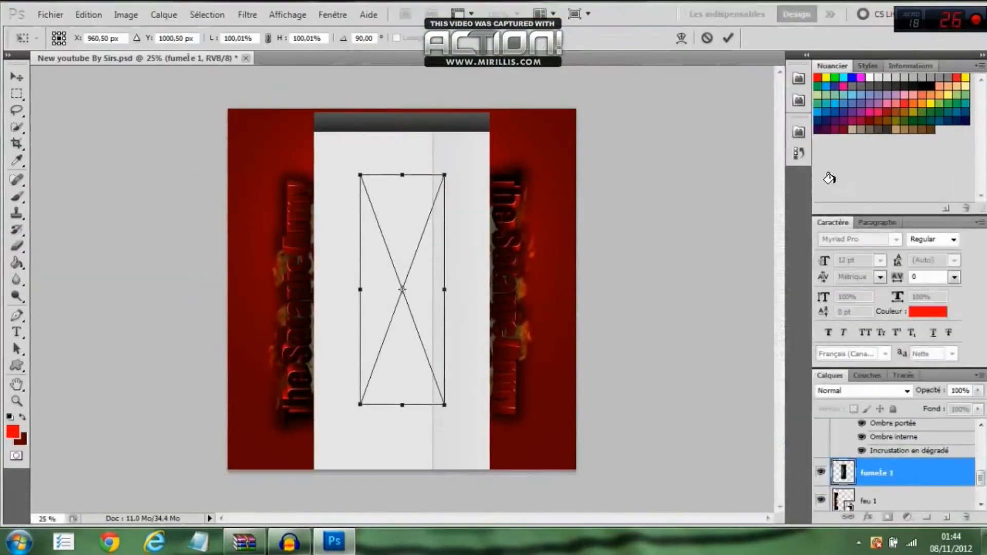
drag(405, 227, 535, 242)
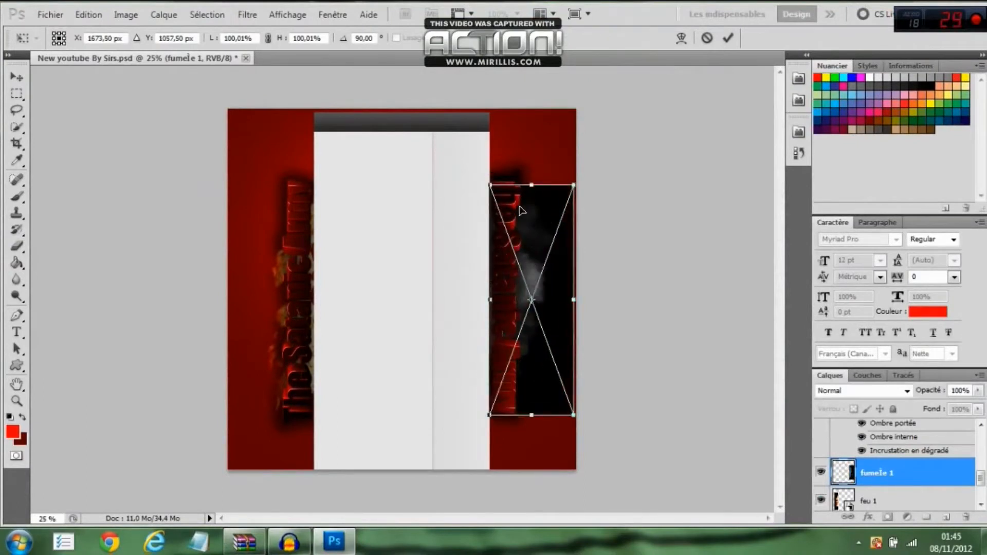
Stretch the right-hand smoke to about 123% by 115%, reaching the canvas edge, and set its blend mode to Superposition
drag(515, 153, 515, 151)
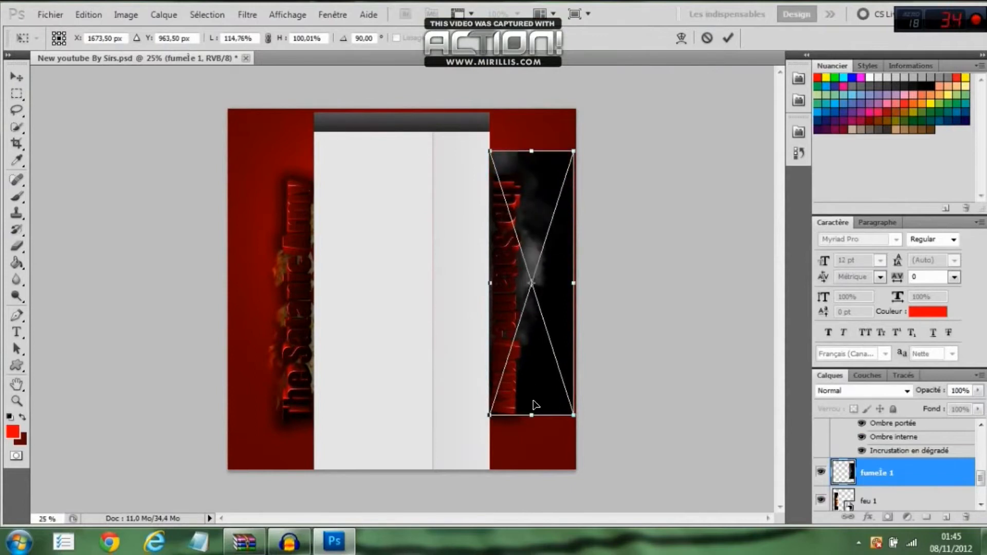
drag(529, 414, 524, 436)
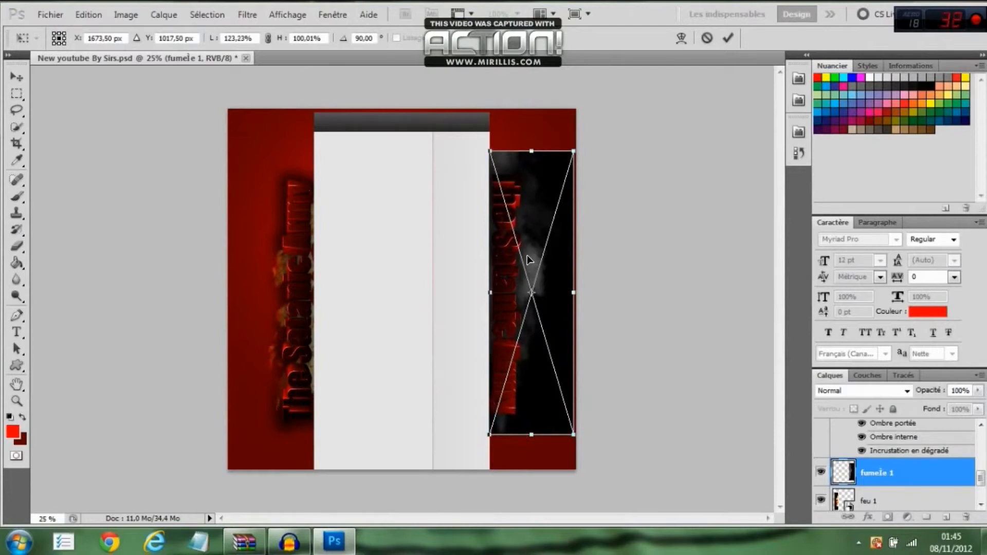
drag(526, 255, 520, 256)
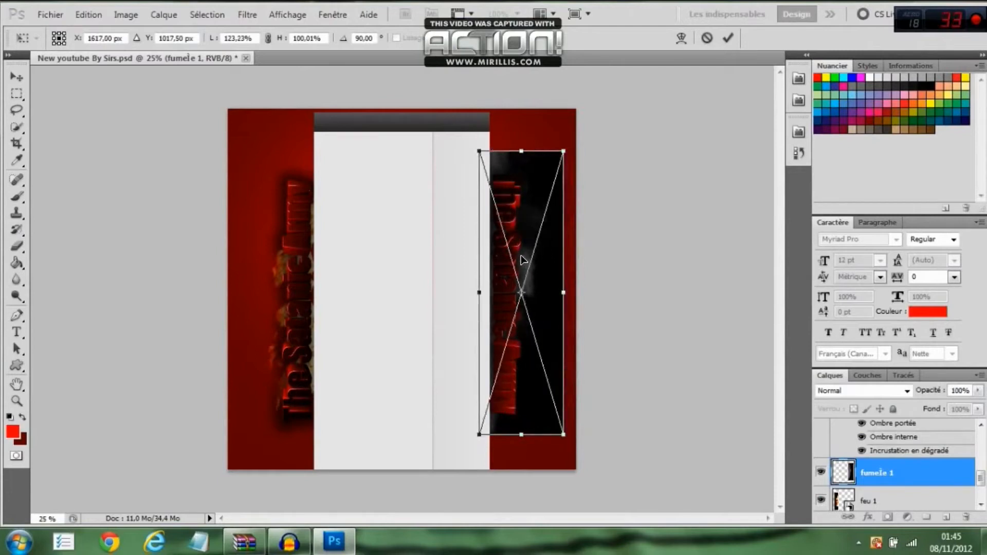
drag(560, 292, 570, 293)
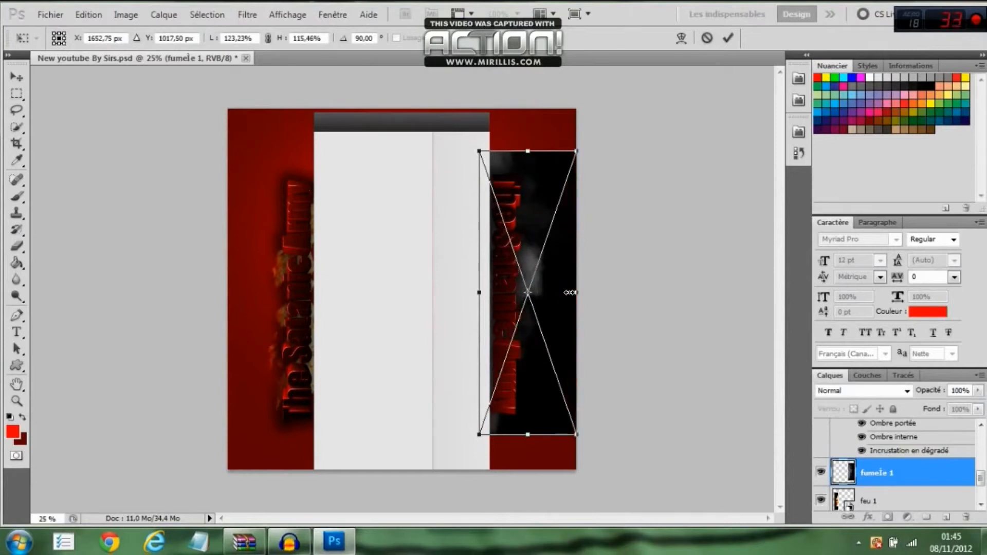
right_click(545, 301)
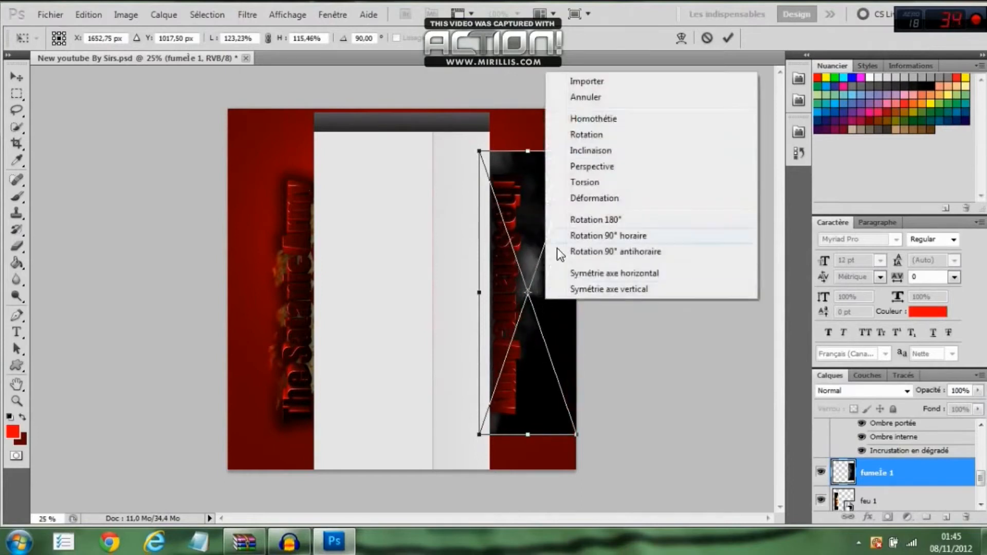
click(585, 85)
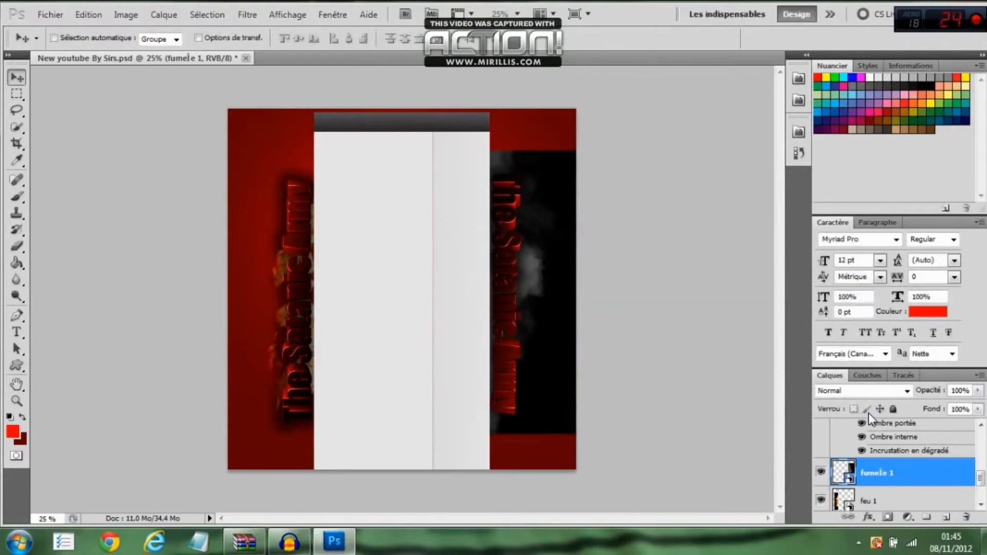
click(903, 390)
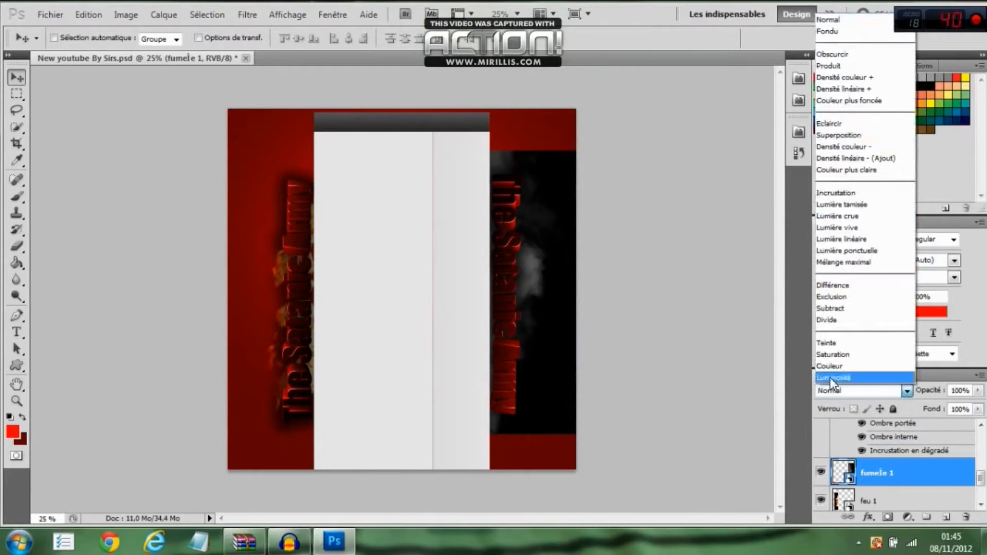
click(825, 136)
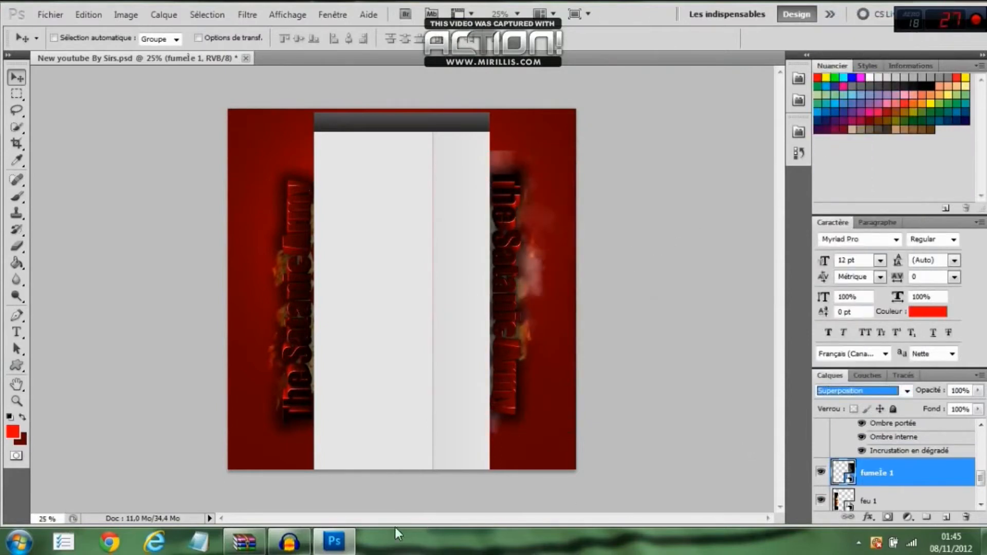
Switch to WinRAR and place a second copy of fumele 1.png in the Photoshop document
click(243, 541)
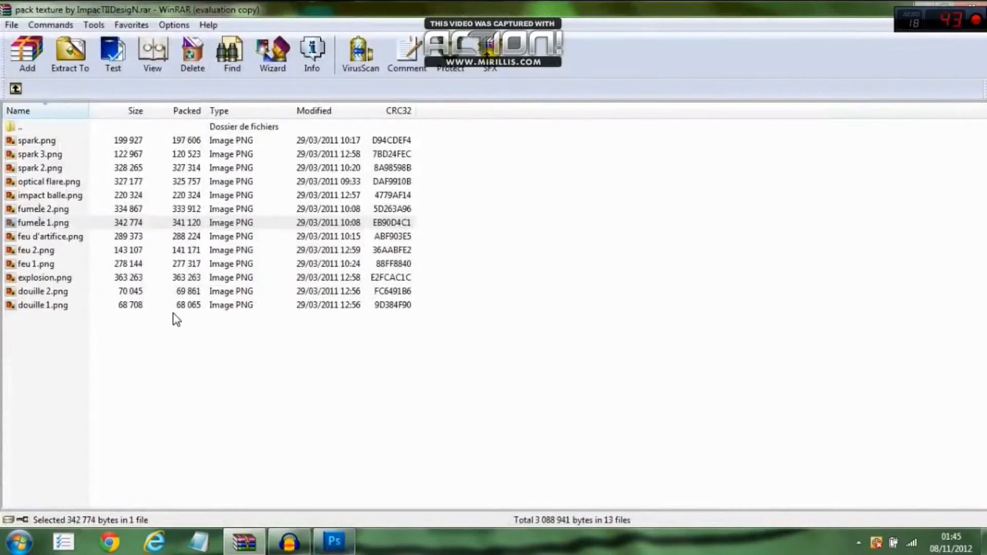
click(142, 225)
drag(148, 221, 304, 326)
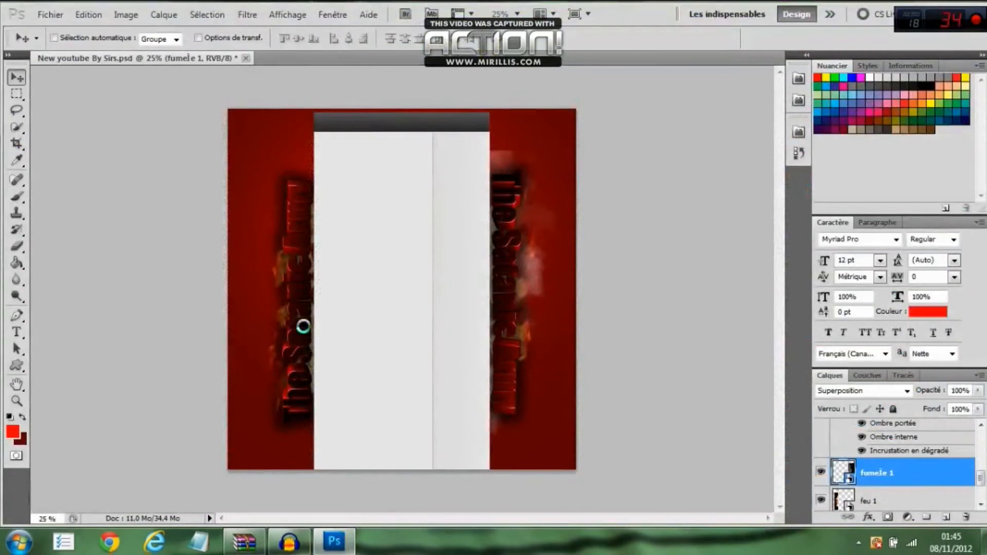
Rotate the second smoke image 90° counterclockwise and position it over the left-hand vertical text
right_click(371, 270)
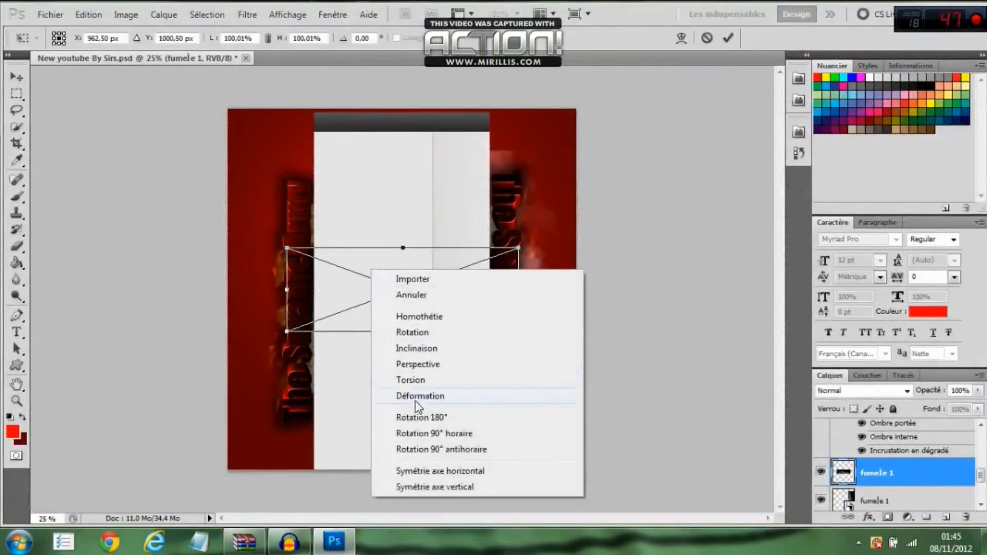
click(419, 449)
drag(303, 237, 266, 241)
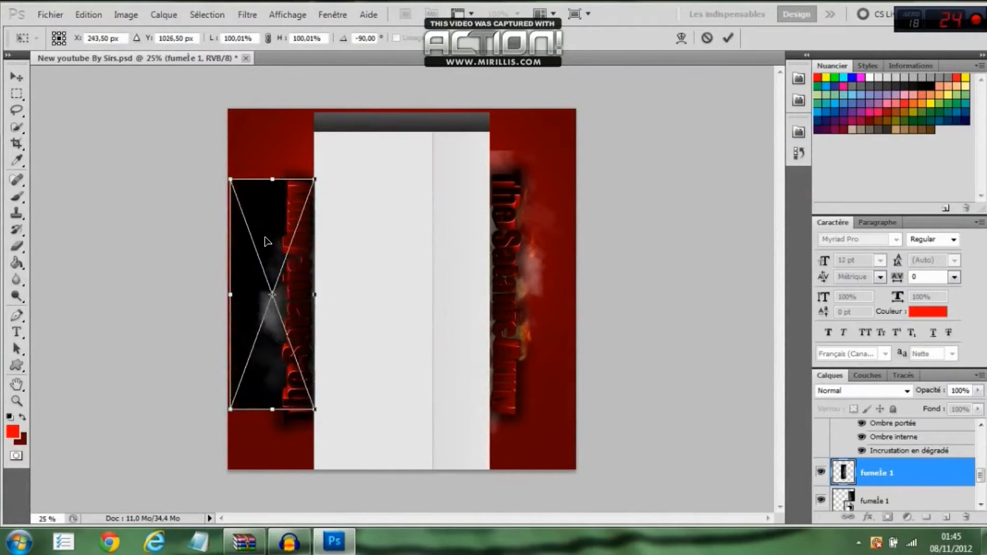
Stretch the left-hand smoke to about 119% by 115%, reaching the canvas edge, and set its blend mode to Superposition
drag(271, 179, 285, 200)
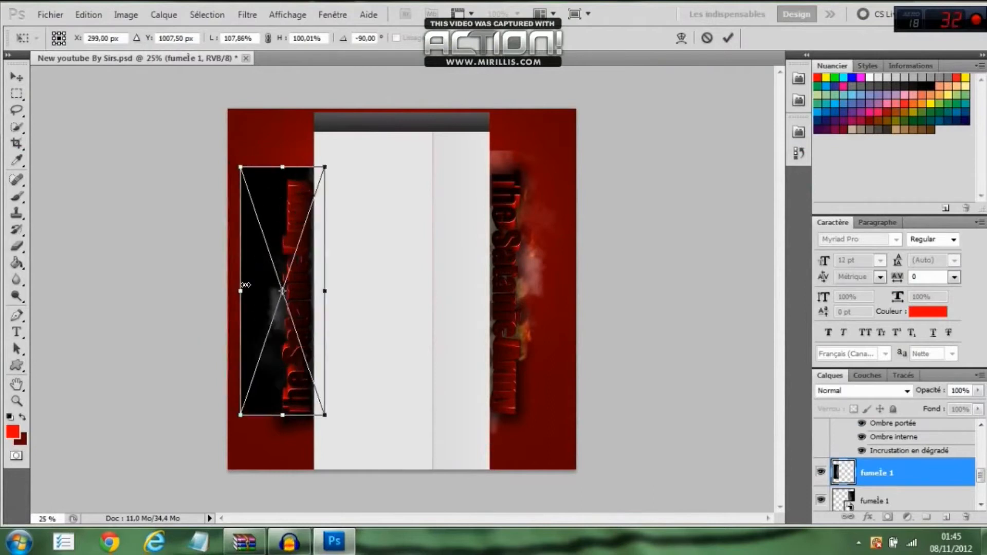
mouse_move(240, 291)
mouse_down()
mouse_move(205, 288)
mouse_move(224, 288)
mouse_up()
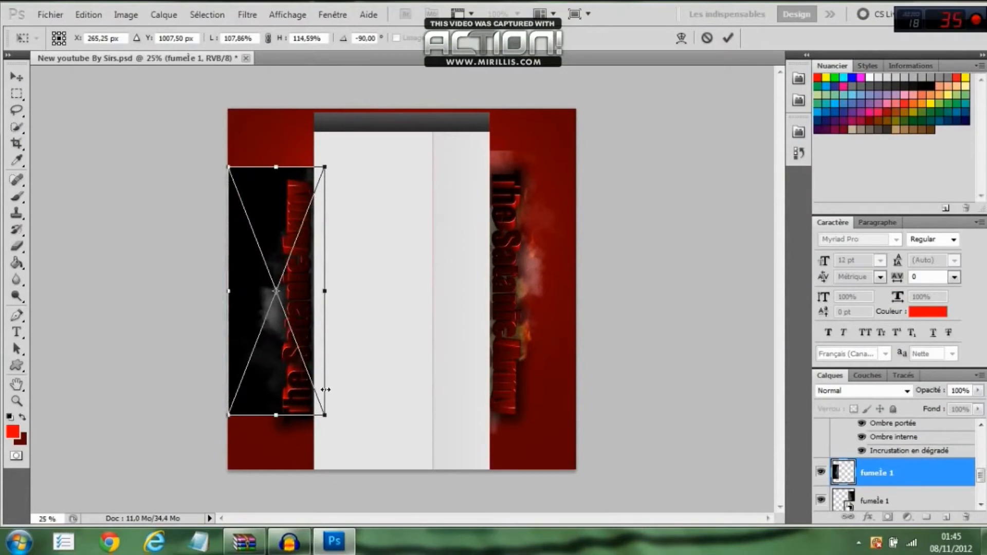
drag(274, 413, 273, 440)
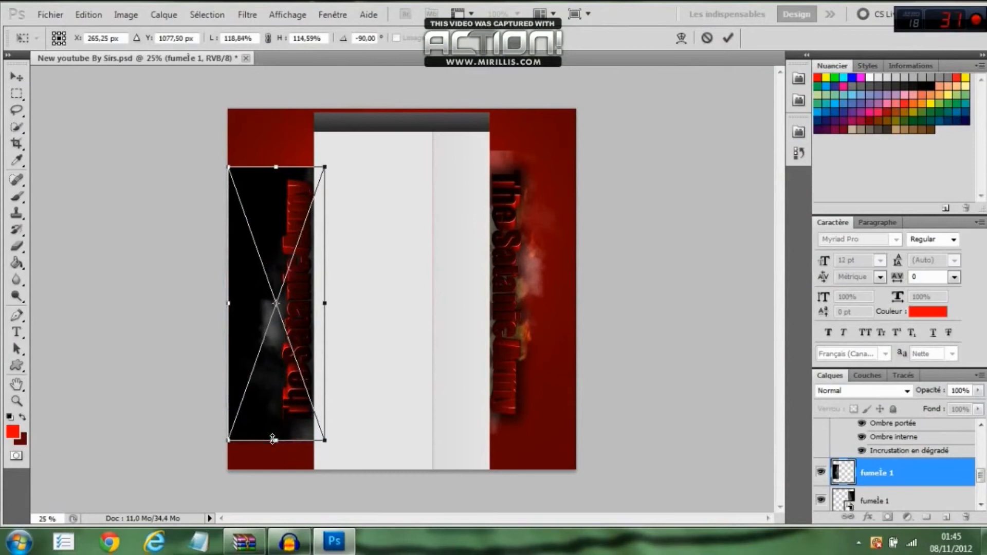
right_click(281, 260)
click(285, 264)
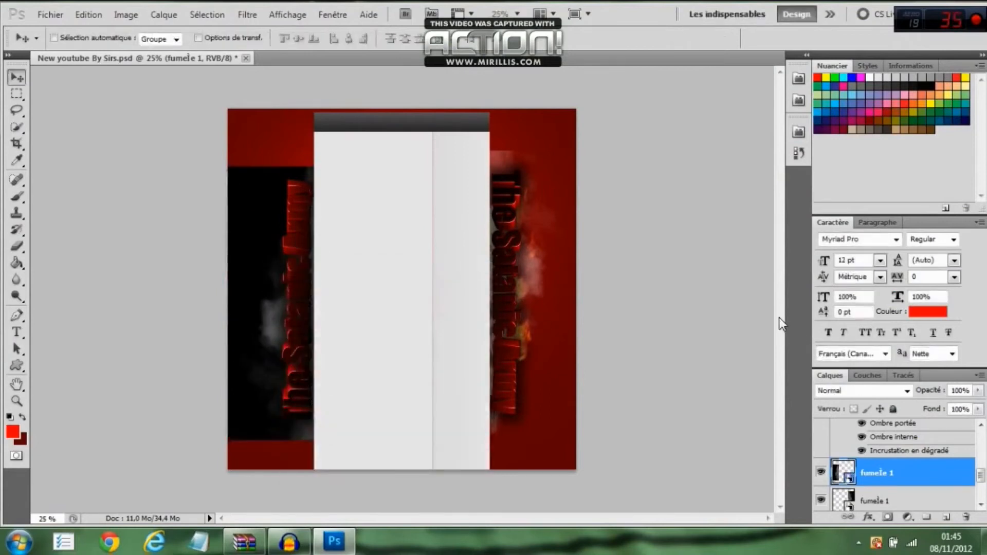
click(905, 391)
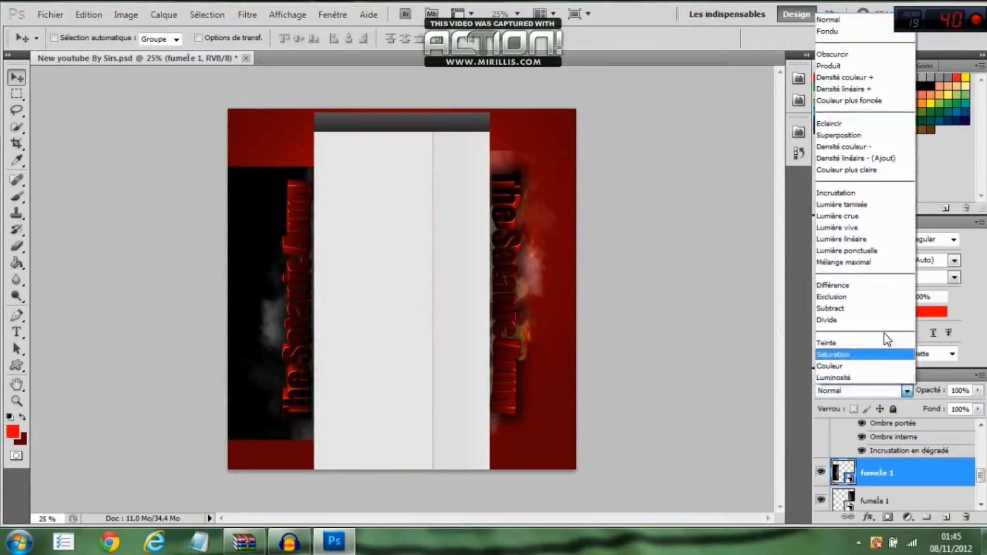
click(817, 133)
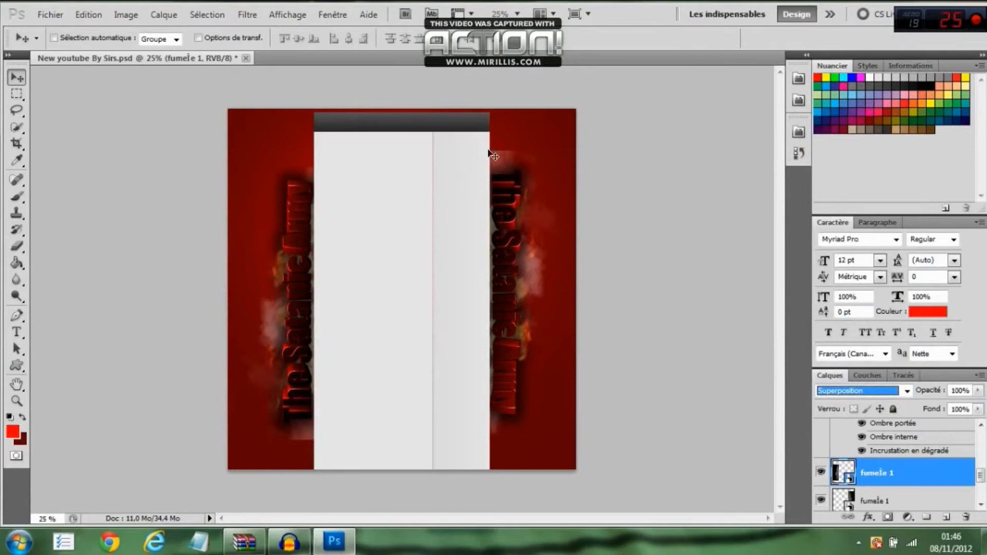
Rasterize the left-hand fumele 1 layer and erase the smoke below the left-hand text with a 185 px Eraser
click(17, 246)
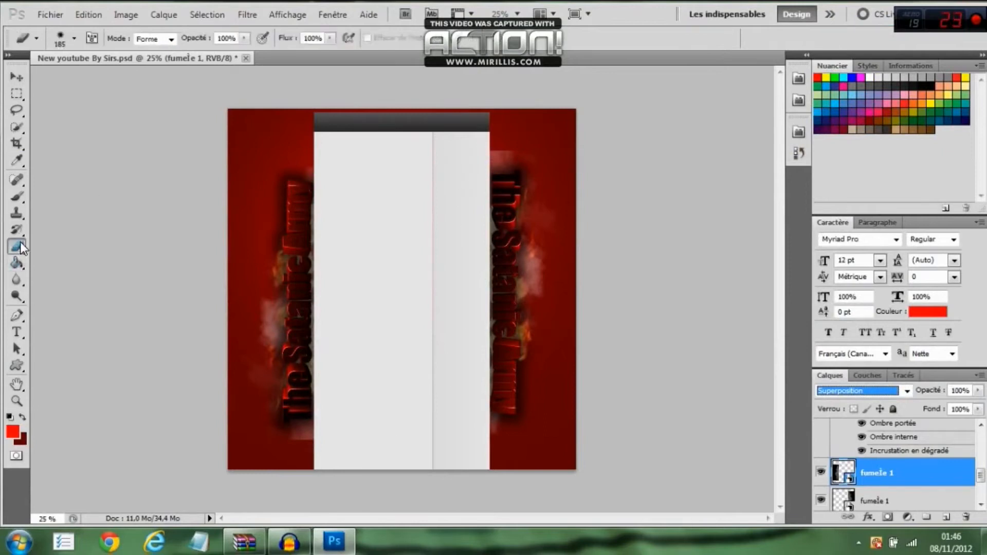
click(73, 39)
click(73, 38)
click(74, 39)
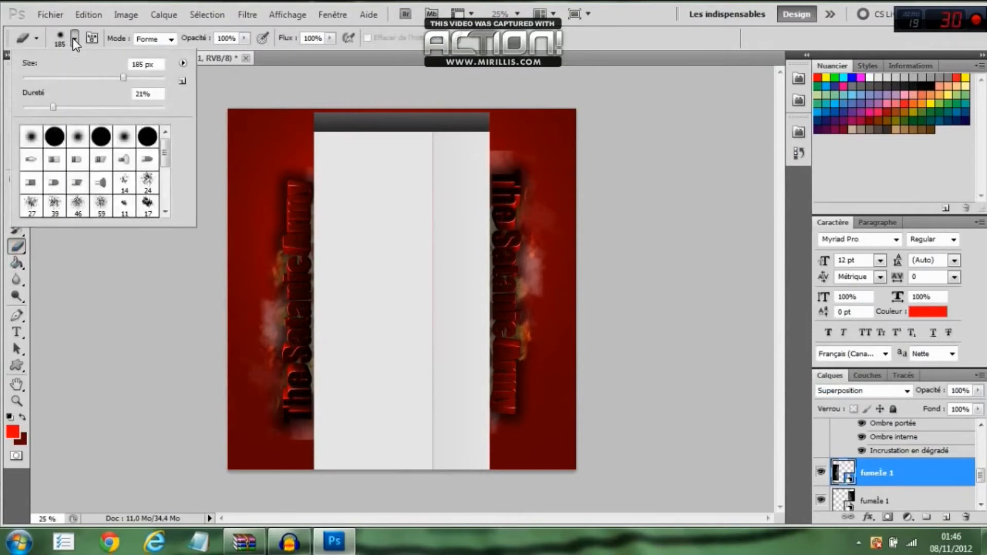
click(74, 39)
click(73, 38)
click(76, 39)
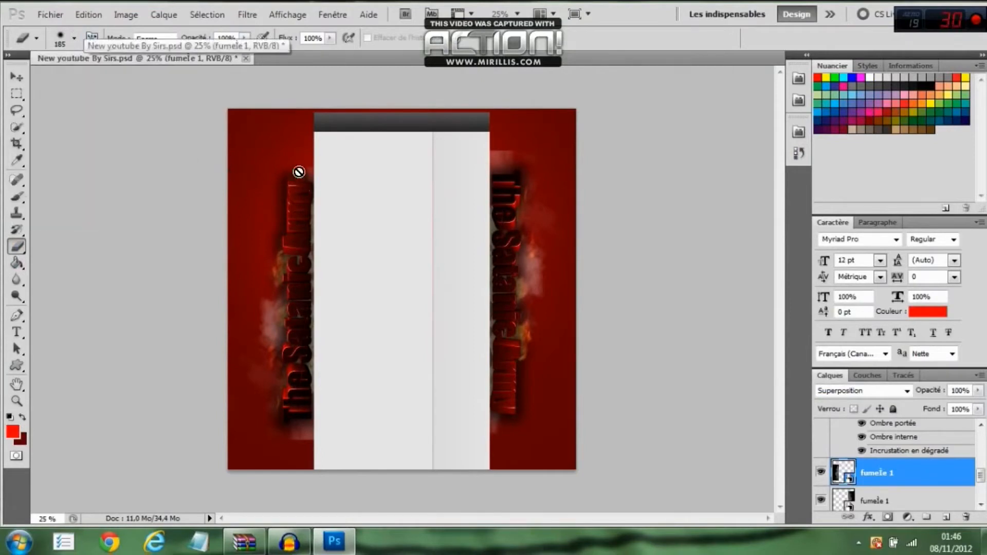
click(289, 146)
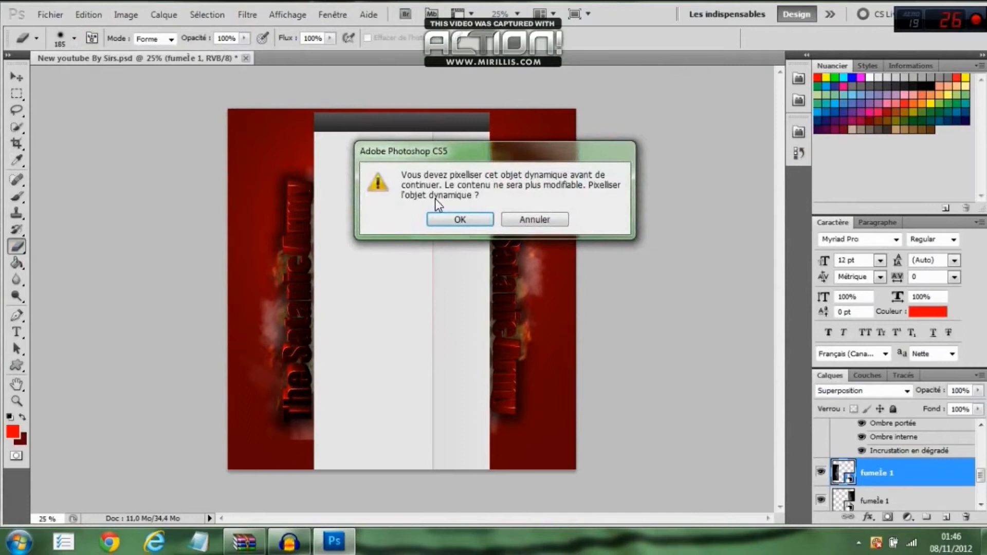
click(427, 220)
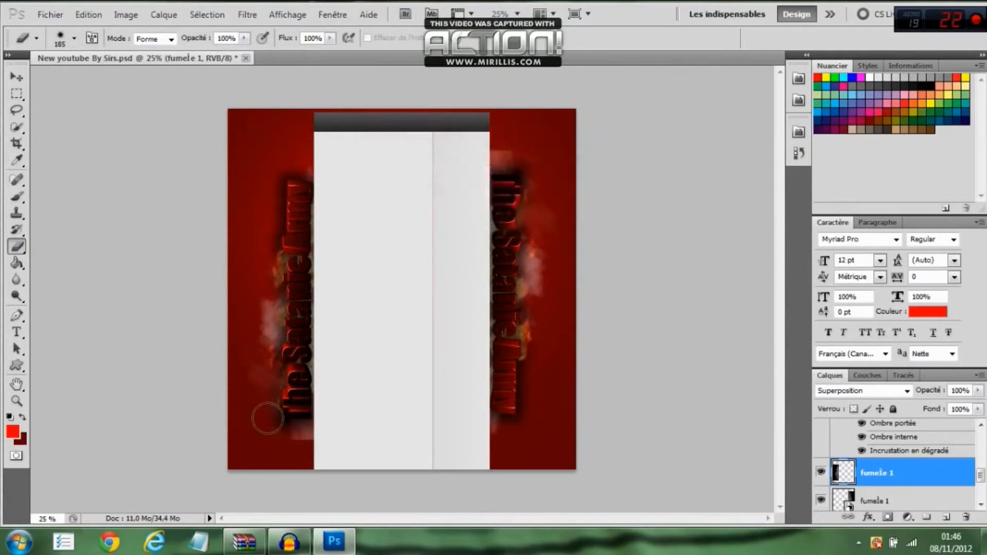
mouse_move(286, 435)
mouse_down()
mouse_move(317, 452)
mouse_move(322, 443)
mouse_up()
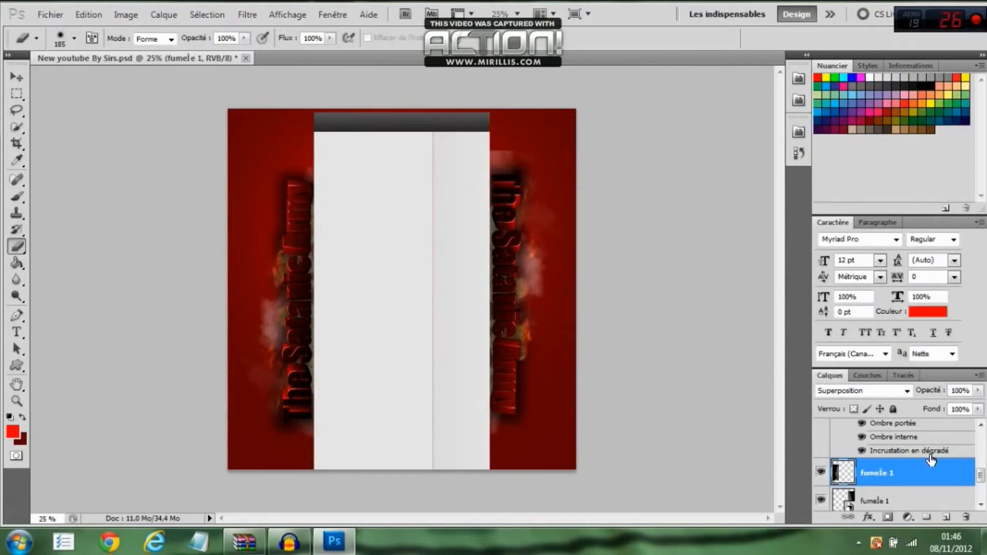
Rasterize the right-hand fumele 1 layer and erase the smoke above the right-hand text with the 185 px Eraser
click(877, 502)
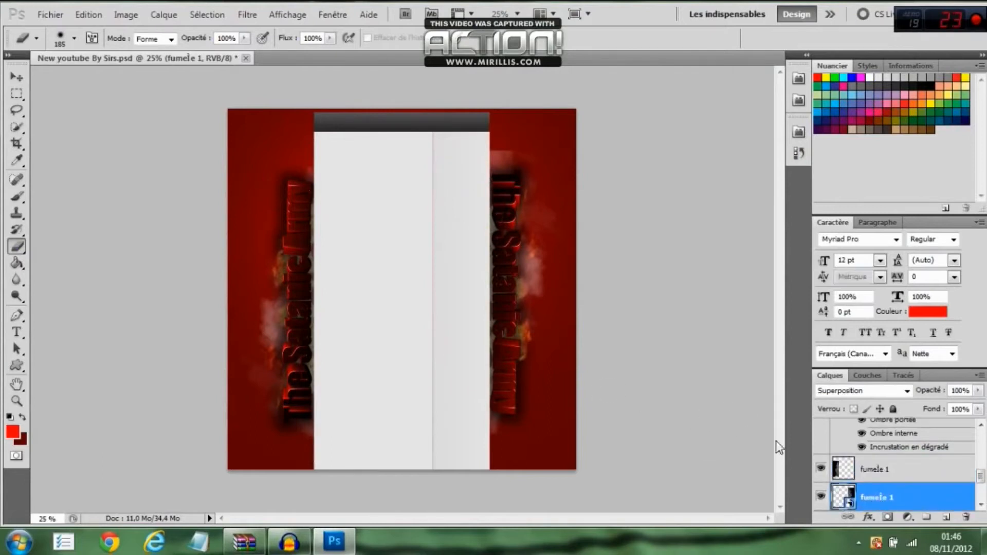
click(538, 272)
click(459, 219)
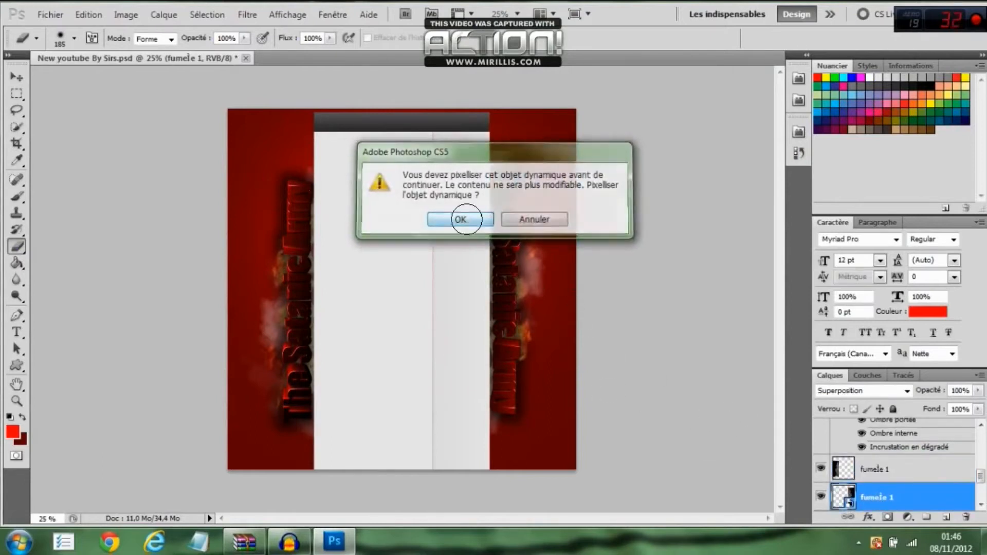
drag(489, 144, 543, 189)
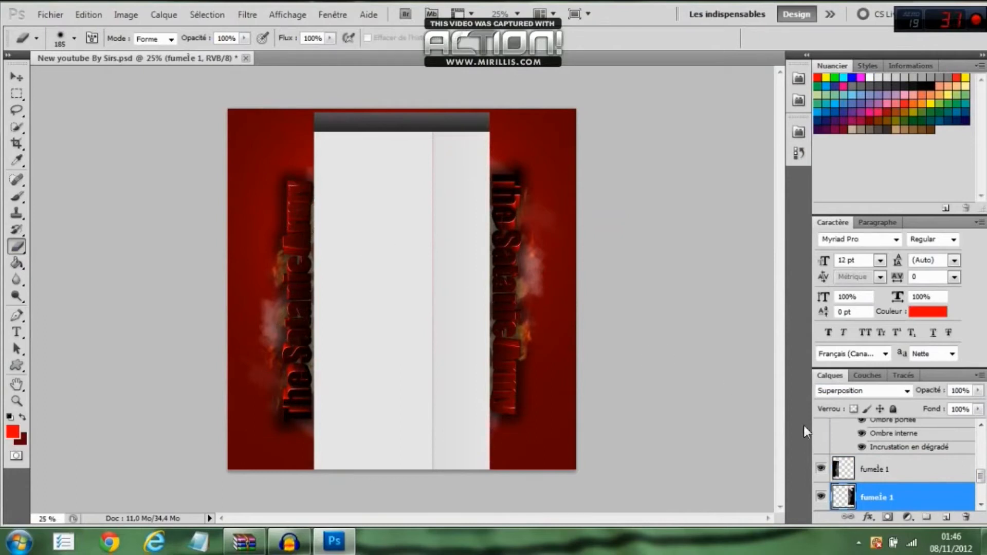
Nudge the left-hand fumele 1 smoke slightly with the Move tool to refine its position over the text
click(851, 471)
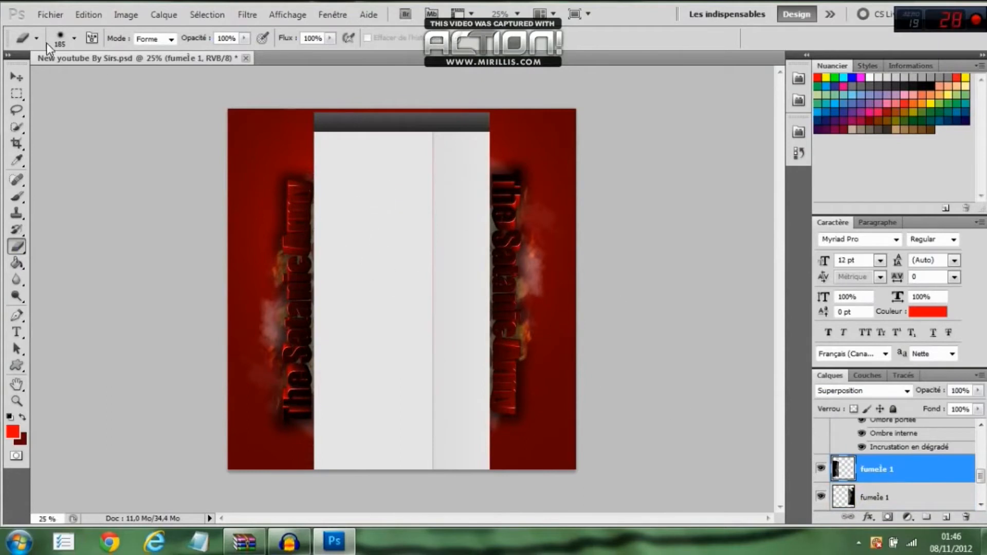
click(20, 76)
drag(270, 315, 272, 311)
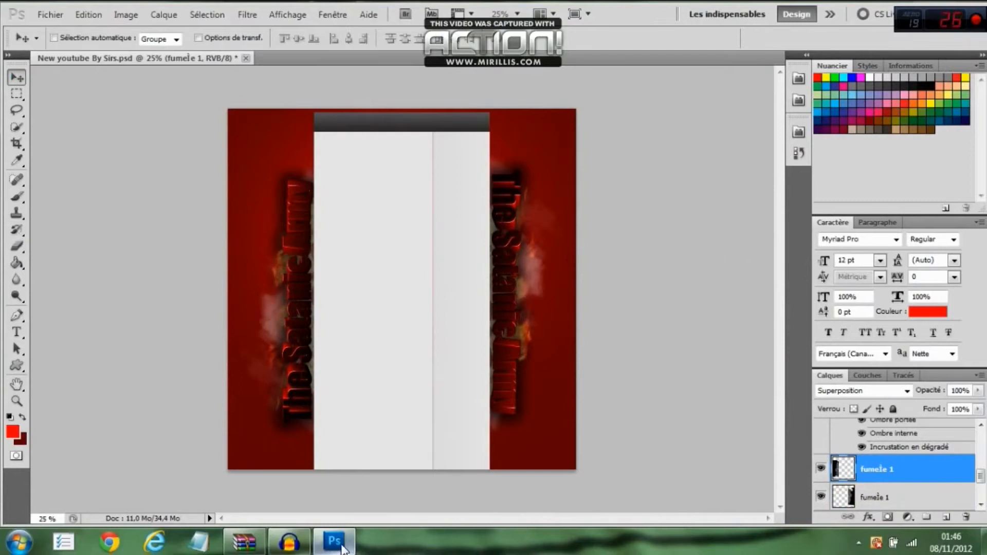
Switch to WinRAR and place impact balle.png in the Photoshop document above the left-hand text, scaled to about 79% by 76%
click(263, 542)
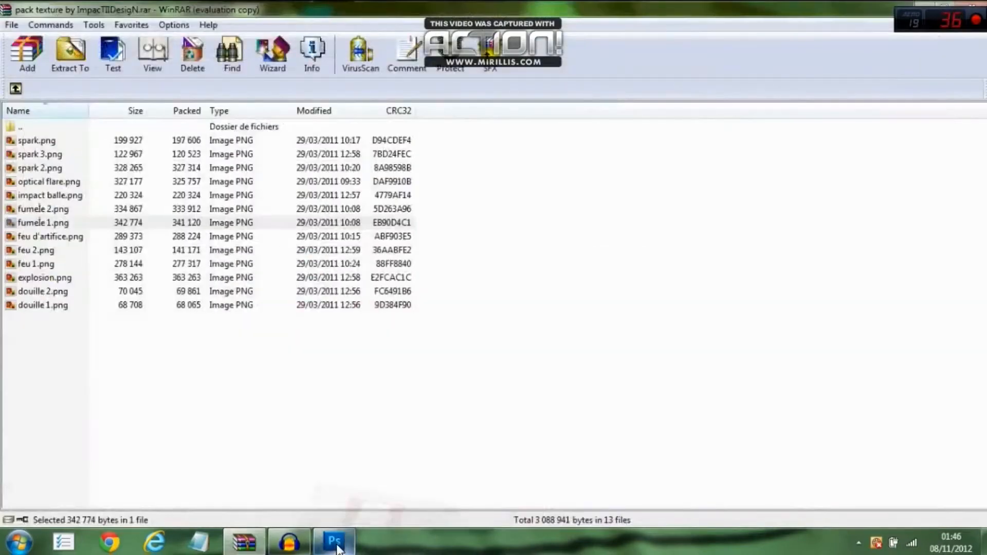
click(62, 183)
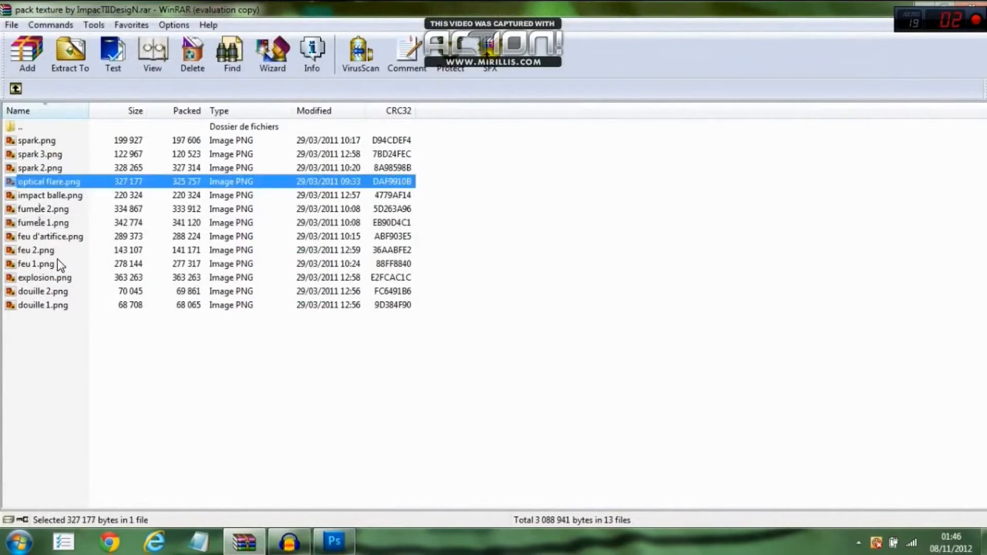
click(60, 264)
click(57, 195)
drag(78, 194, 301, 145)
right_click(315, 147)
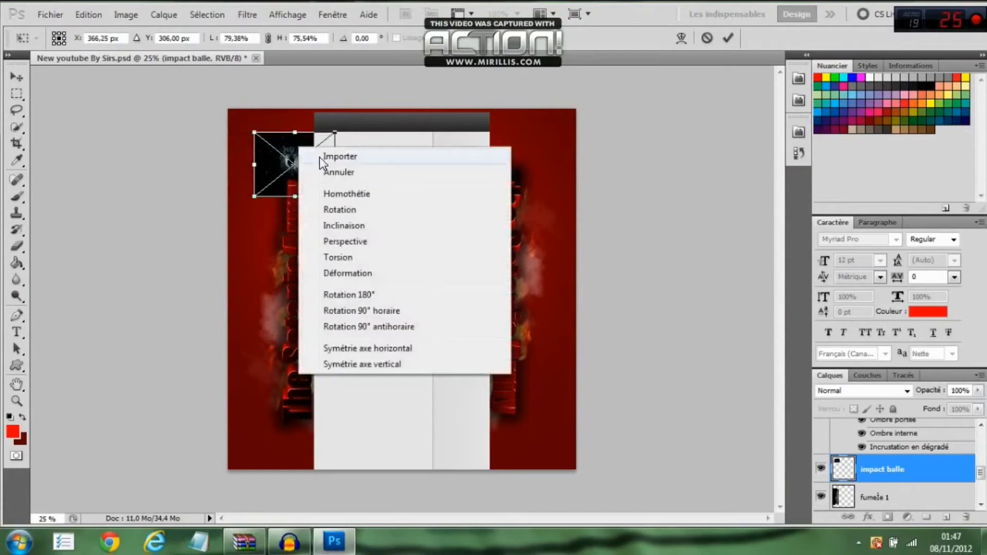
click(319, 156)
Set the left-hand impact balle layer's blend mode to Superposition and nudge the bullet hole toward the page edge
click(904, 390)
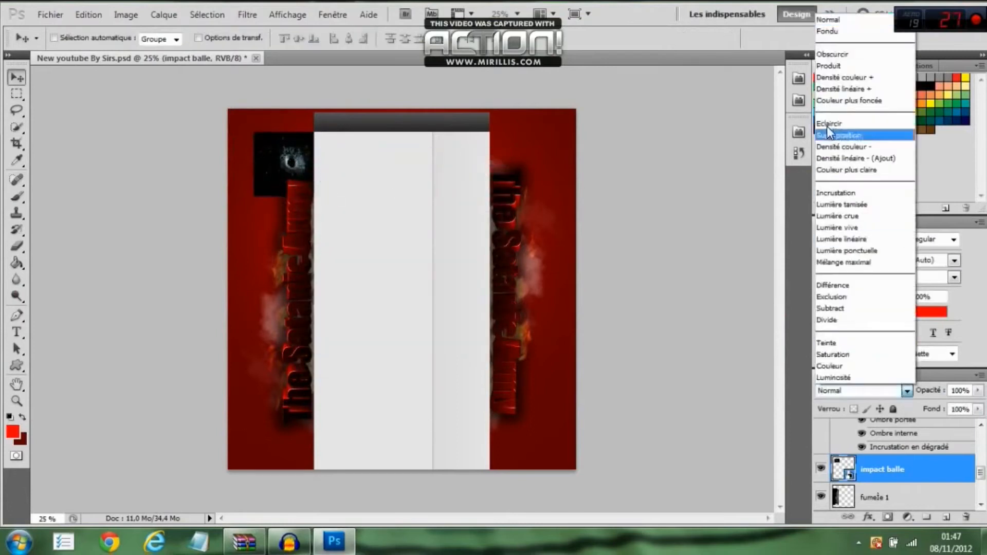
click(827, 135)
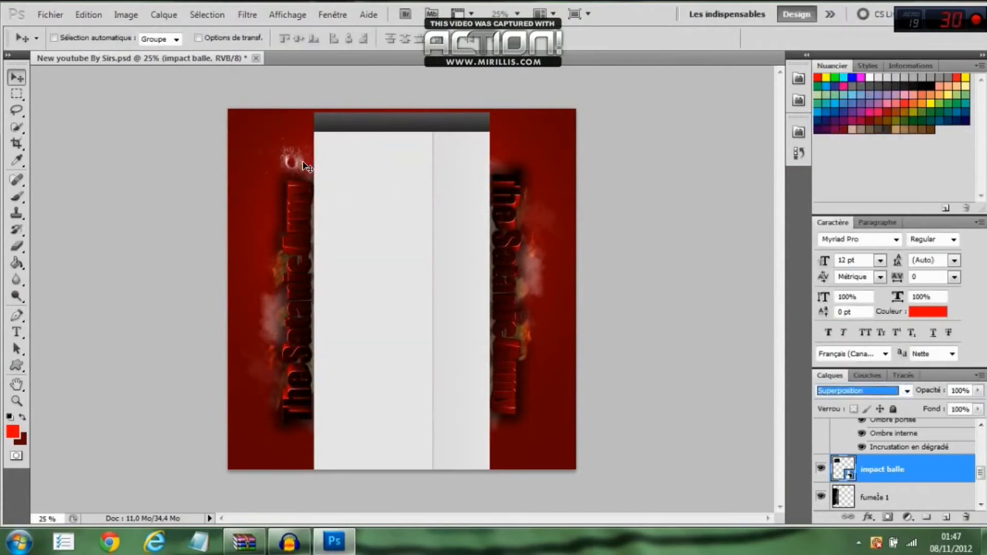
click(291, 159)
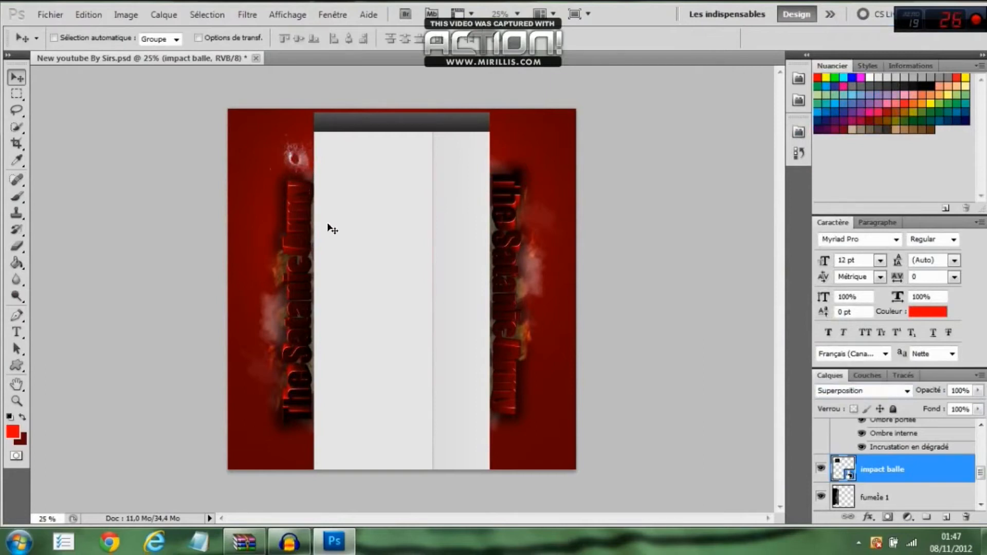
Switch to WinRAR and place a second impact balle.png in the Photoshop document above the right-hand text, scaled to about 77%
click(338, 548)
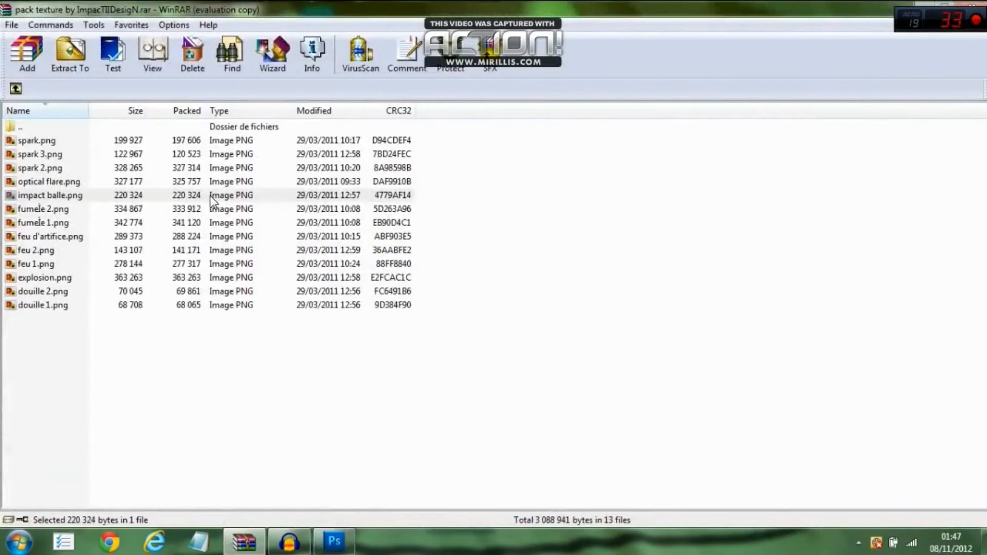
drag(216, 198, 503, 139)
right_click(407, 266)
click(396, 268)
drag(561, 119, 520, 139)
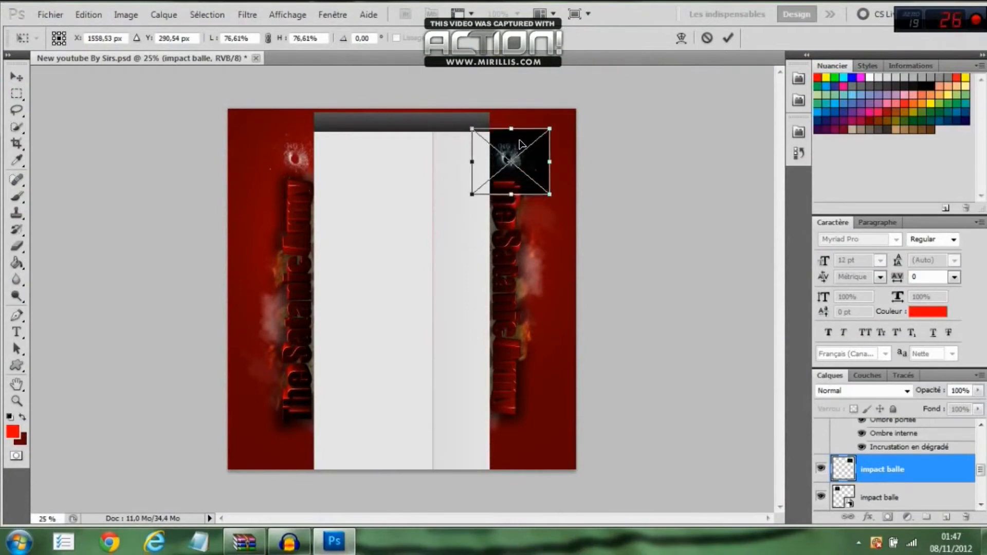
right_click(521, 144)
click(531, 149)
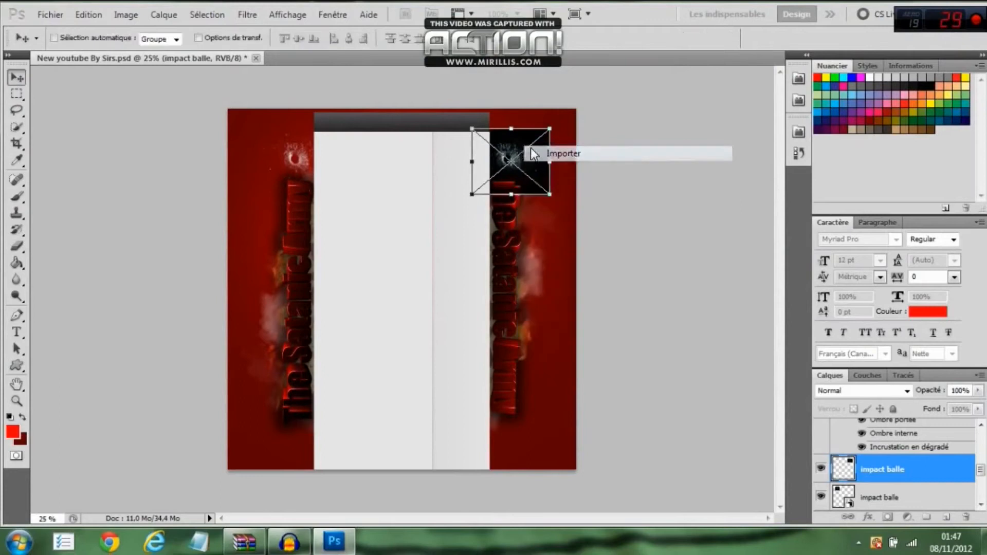
Set the right-hand impact balle layer to Superposition and adjust both bullet holes' positions just above the vertical texts
click(906, 390)
click(873, 135)
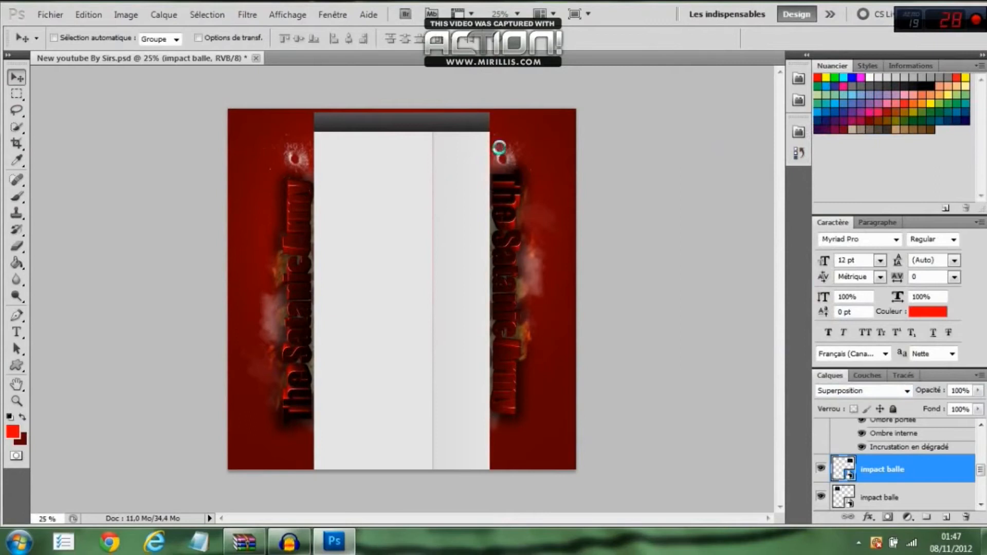
click(858, 502)
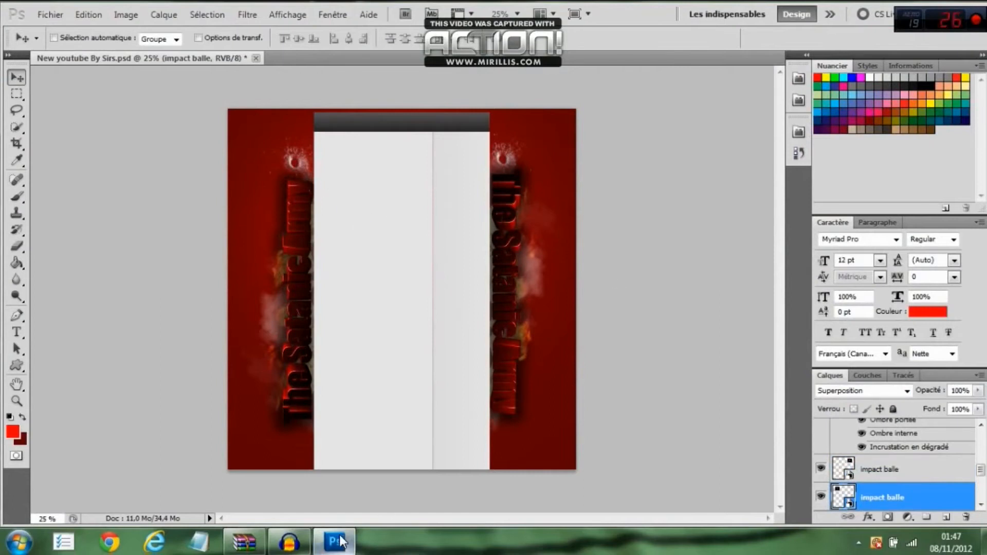
Switch to WinRAR and preview douille 2.png from the texture pack in the photo viewer
key(alt+Tab)
click(57, 291)
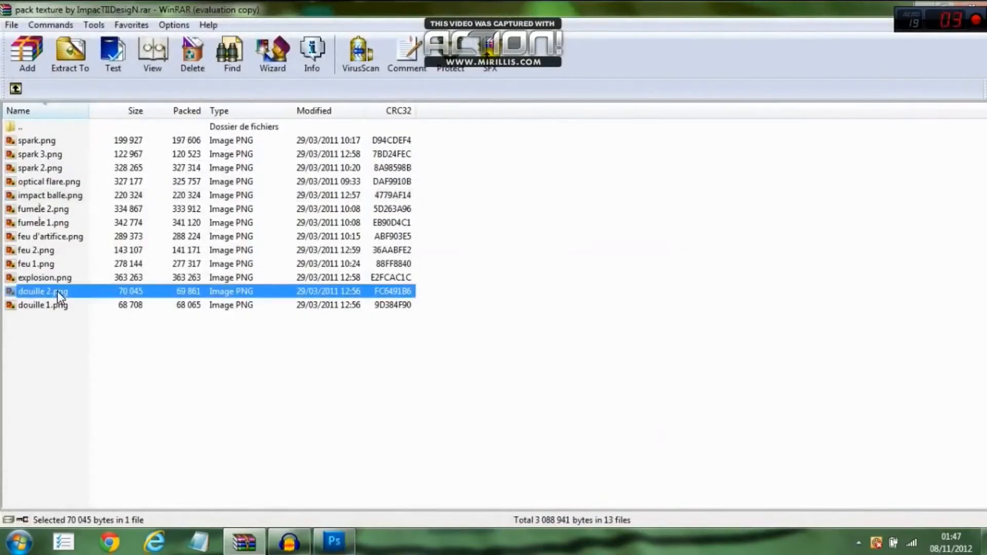
double_click(57, 291)
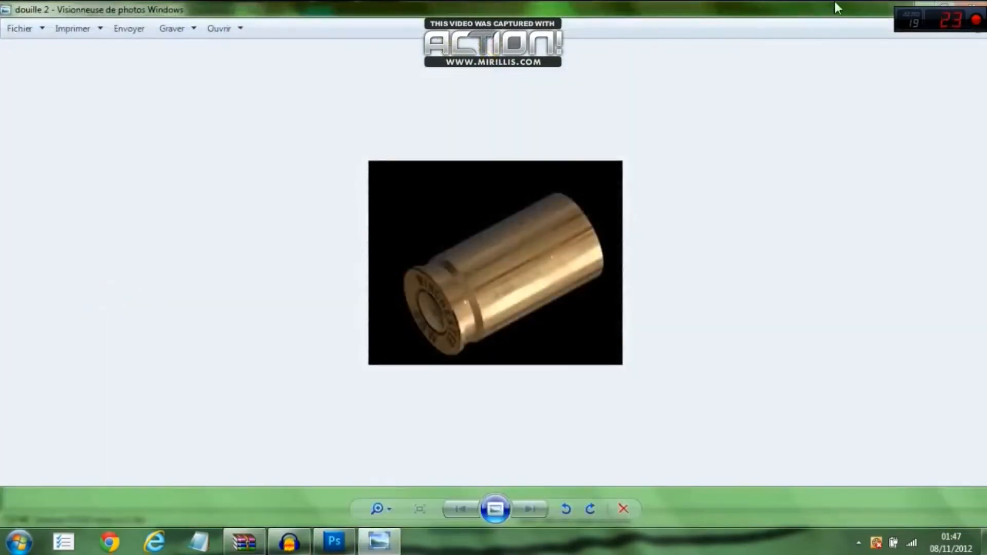
click(975, 6)
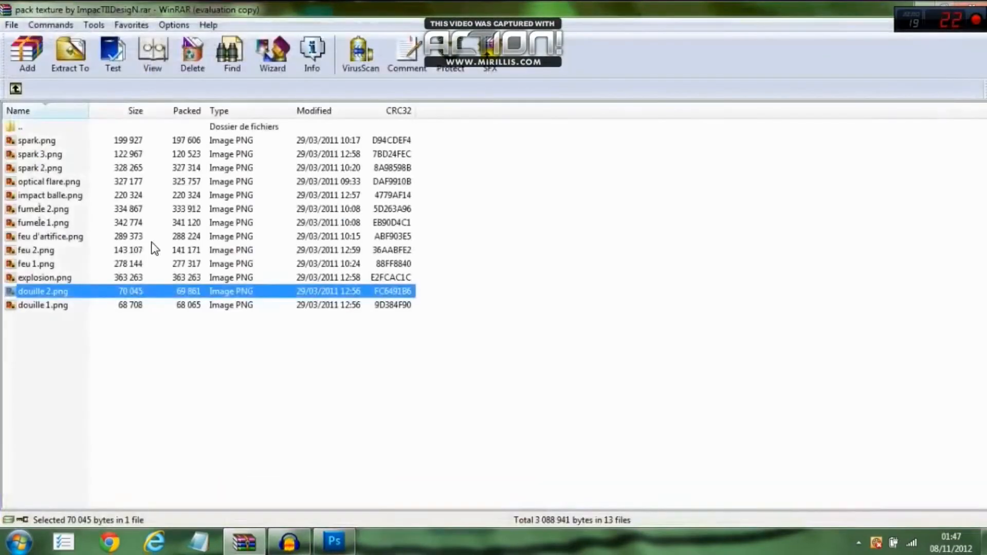
Place douille 2.png in the Photoshop document below the left-hand text, scaled to about 77% and rotated about 15° counterclockwise
drag(139, 299, 273, 443)
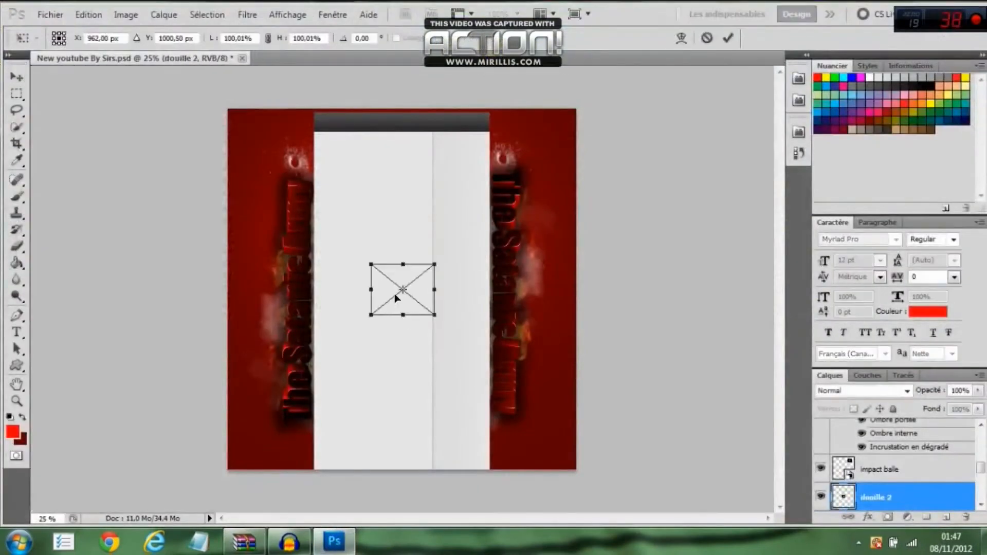
drag(394, 275, 294, 436)
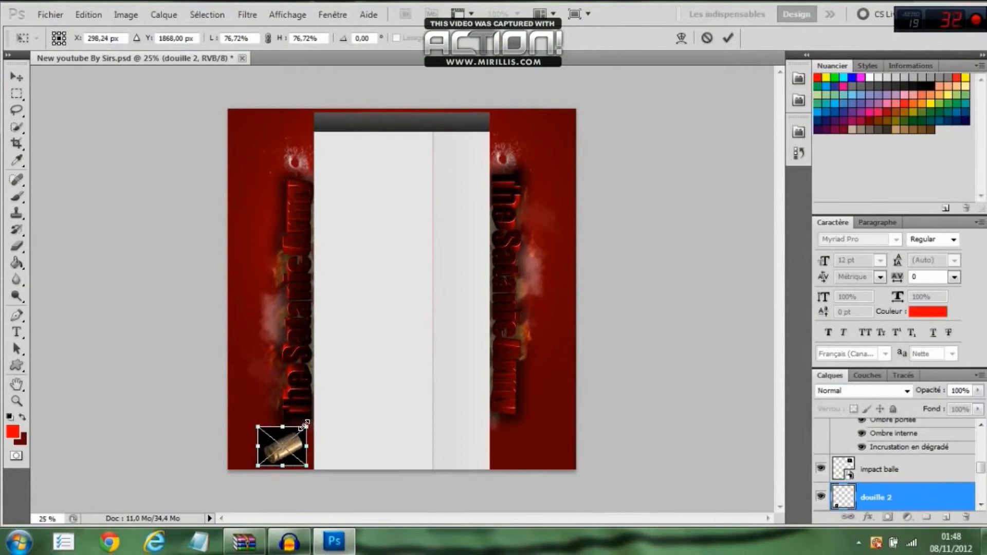
drag(318, 423, 292, 427)
drag(292, 426, 291, 426)
right_click(290, 426)
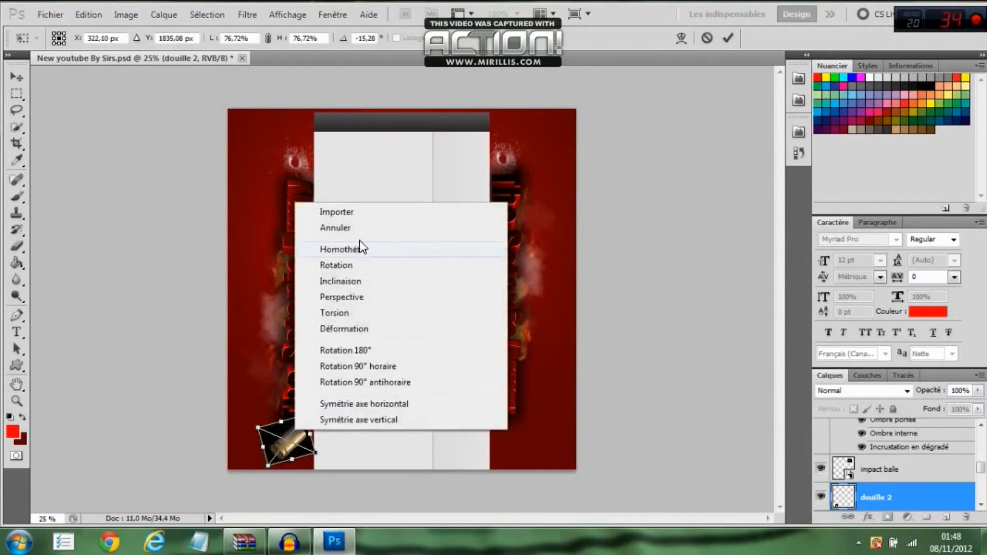
click(353, 216)
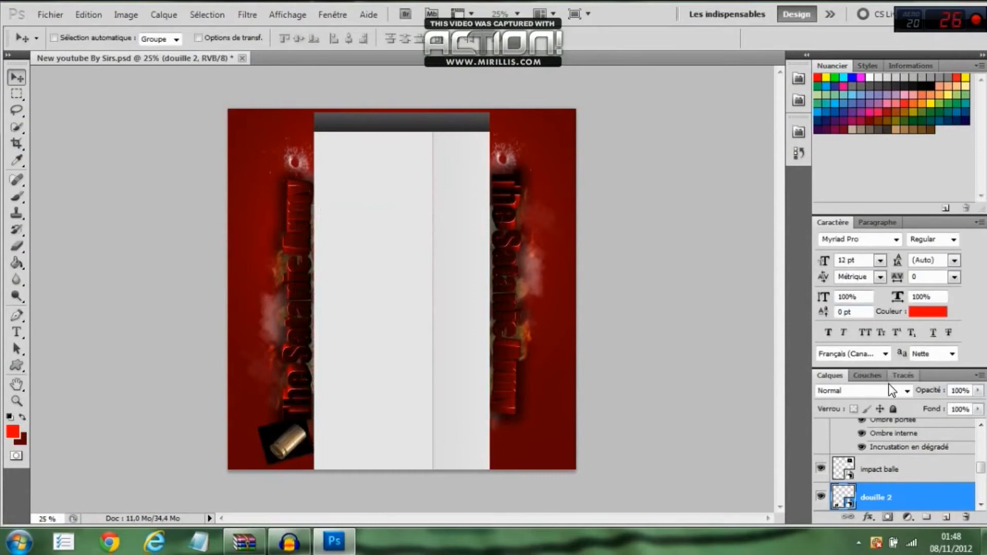
Set the douille 2 layer's blend mode to Superposition and move the casing against the white page column's edge
click(903, 388)
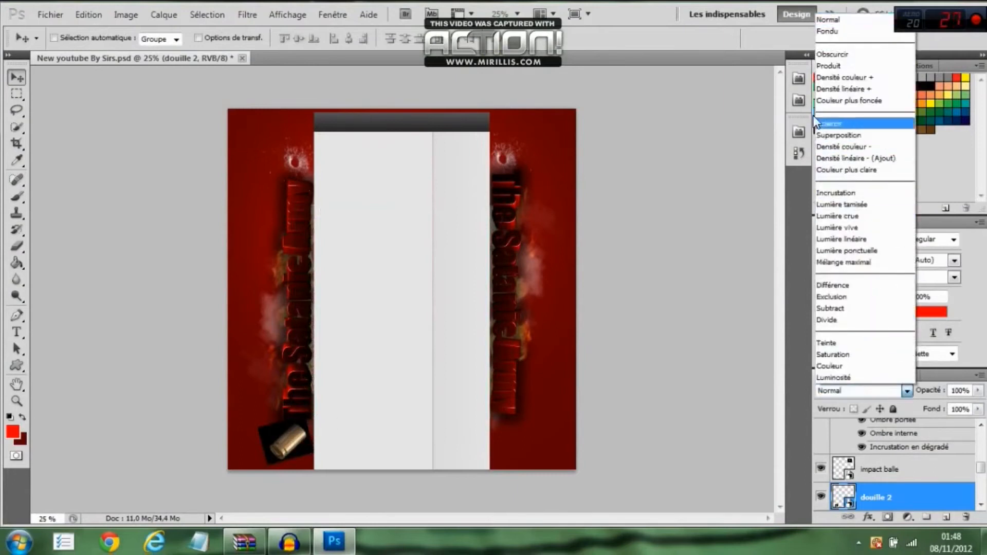
click(823, 134)
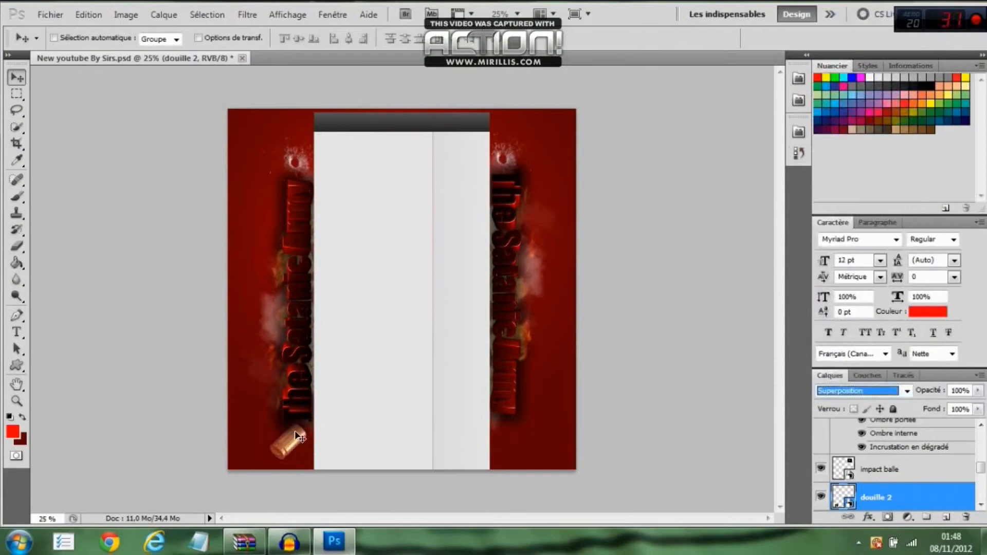
drag(300, 434, 310, 429)
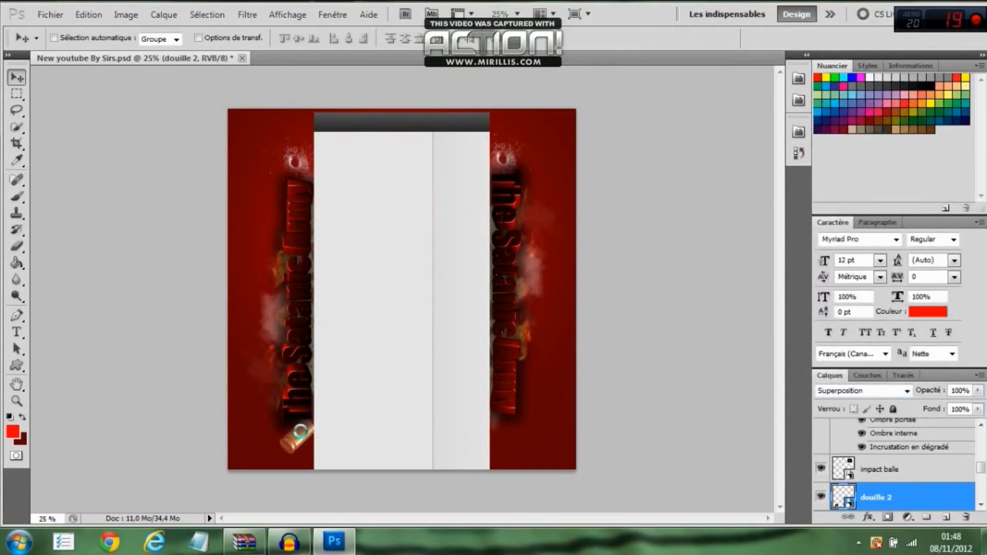
Switch to WinRAR and bring douille 1.png into the Photoshop document
click(335, 545)
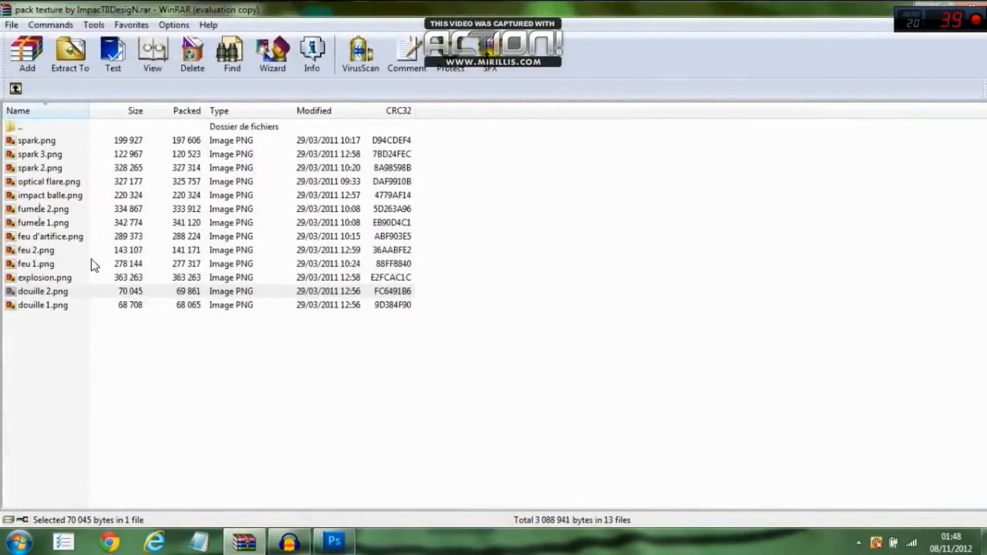
click(103, 343)
click(88, 309)
drag(85, 305, 464, 420)
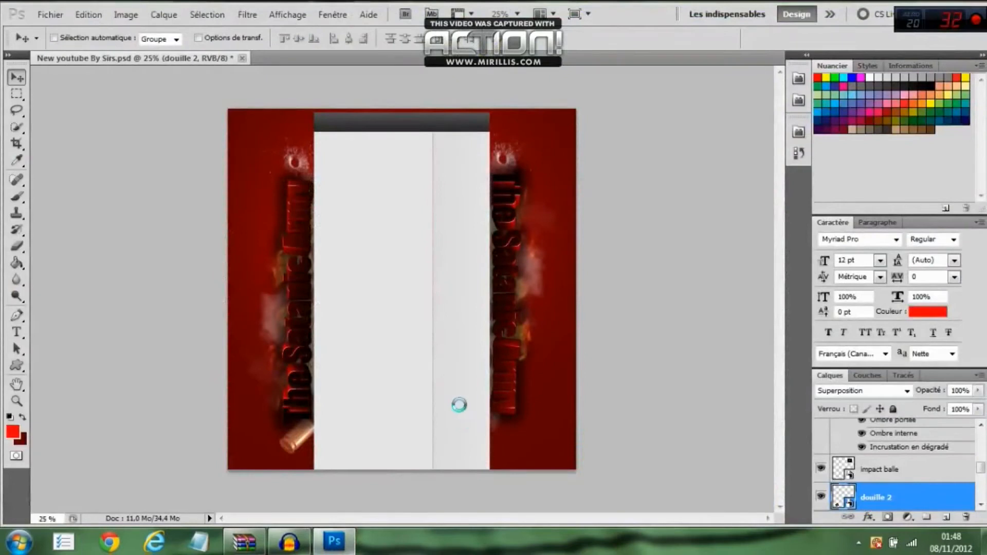
Scale the douille 1 casing to about 66% by 67% and place it below the right-hand text
drag(440, 318, 551, 464)
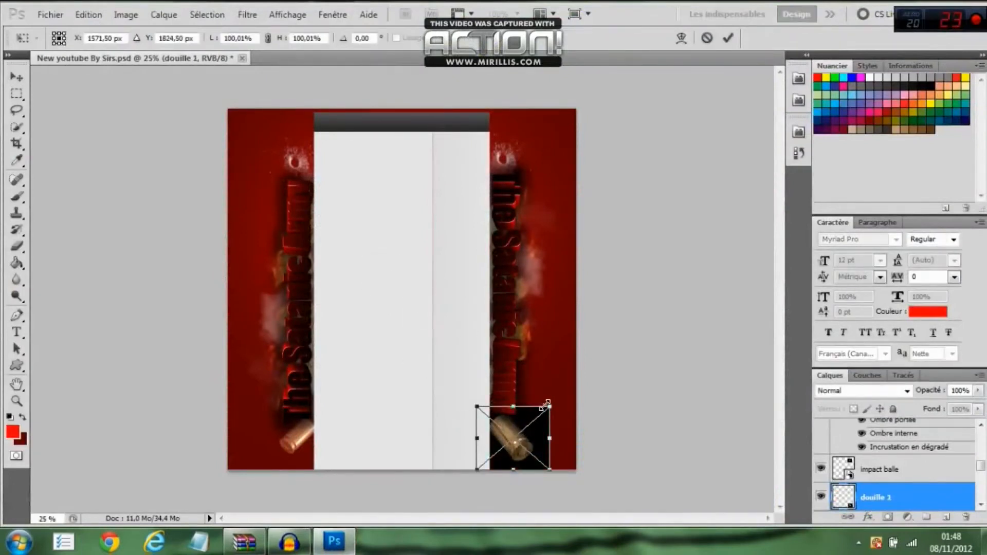
drag(544, 405, 507, 424)
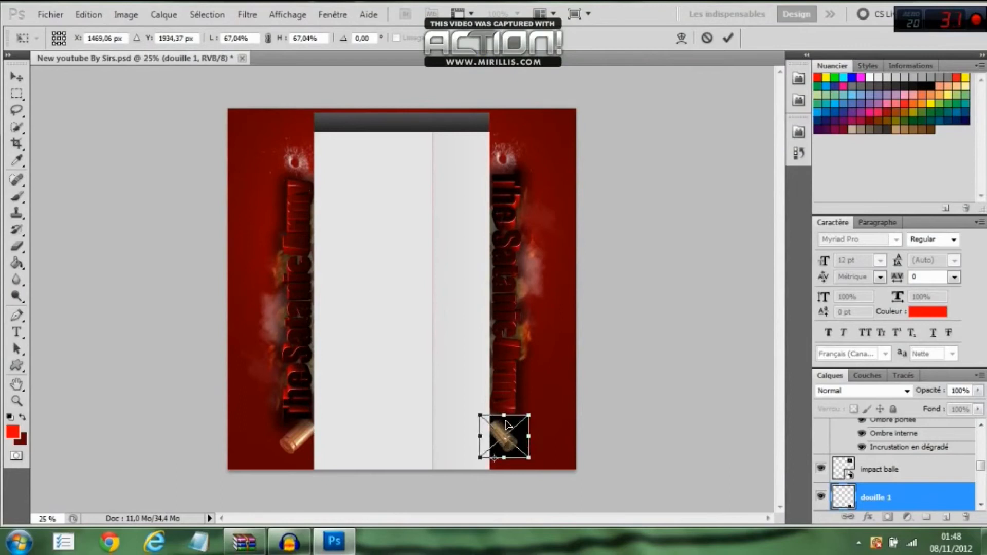
mouse_move(526, 416)
mouse_down()
mouse_move(537, 407)
mouse_move(521, 419)
mouse_up()
right_click(509, 424)
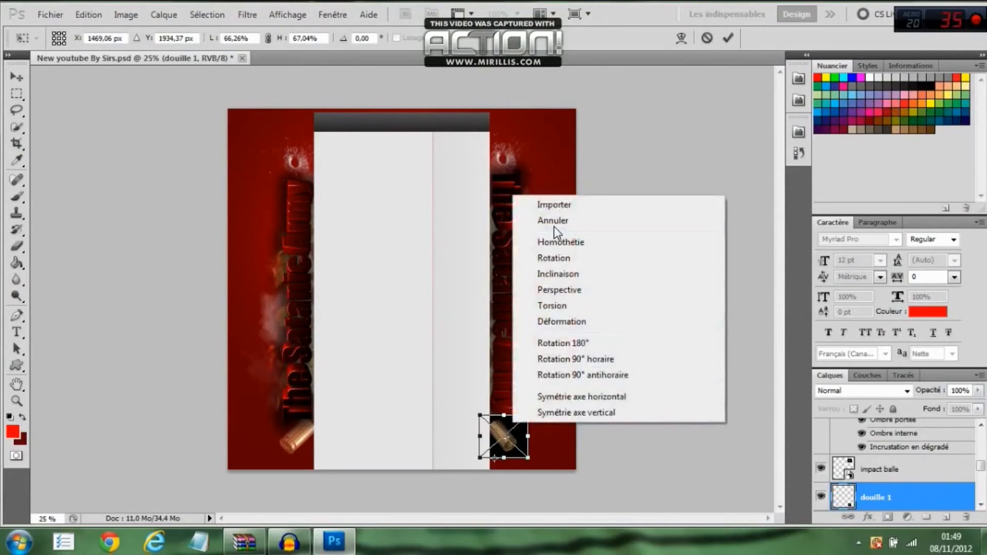
click(562, 206)
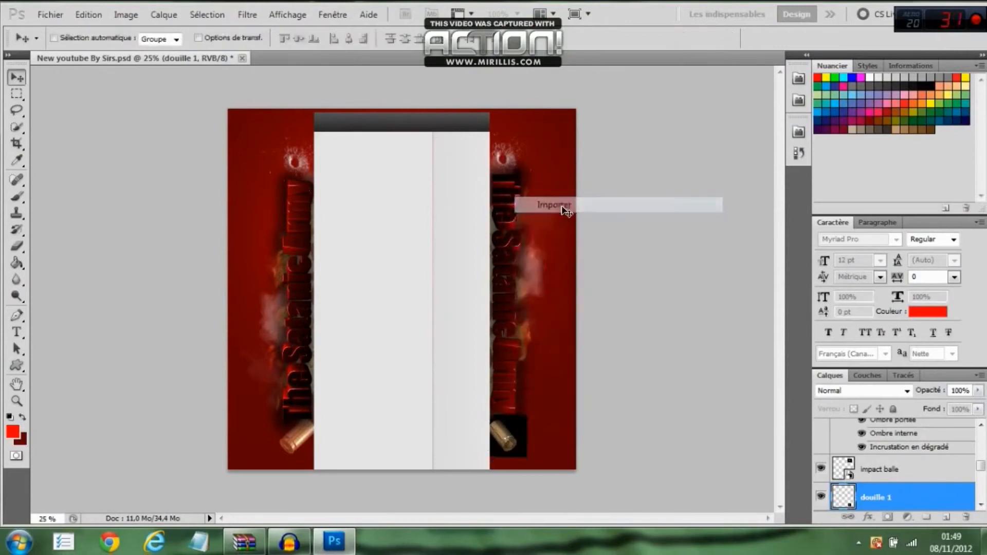
Set the douille 1 layer's blend mode to Superposition and nudge the casing into position beneath the right-hand text
click(910, 394)
click(832, 129)
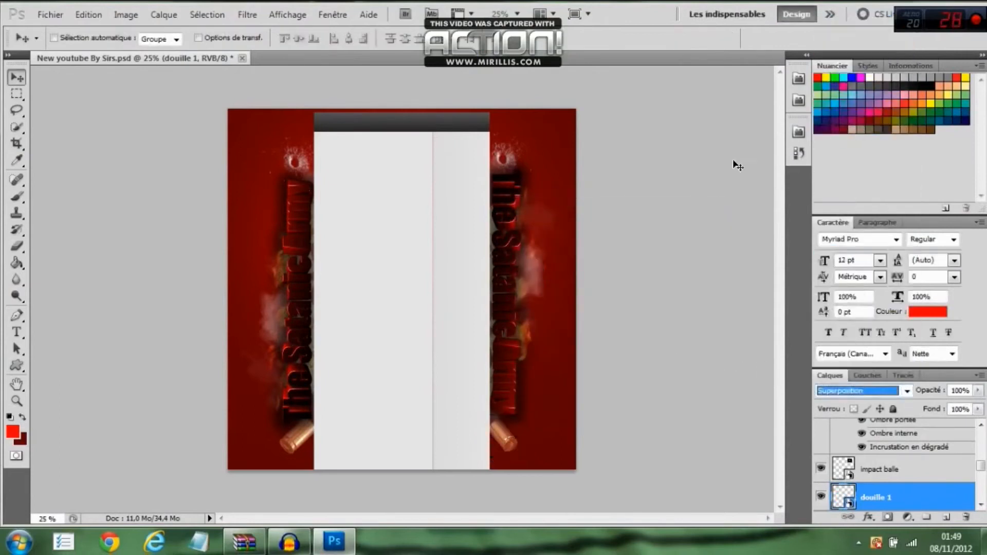
click(507, 439)
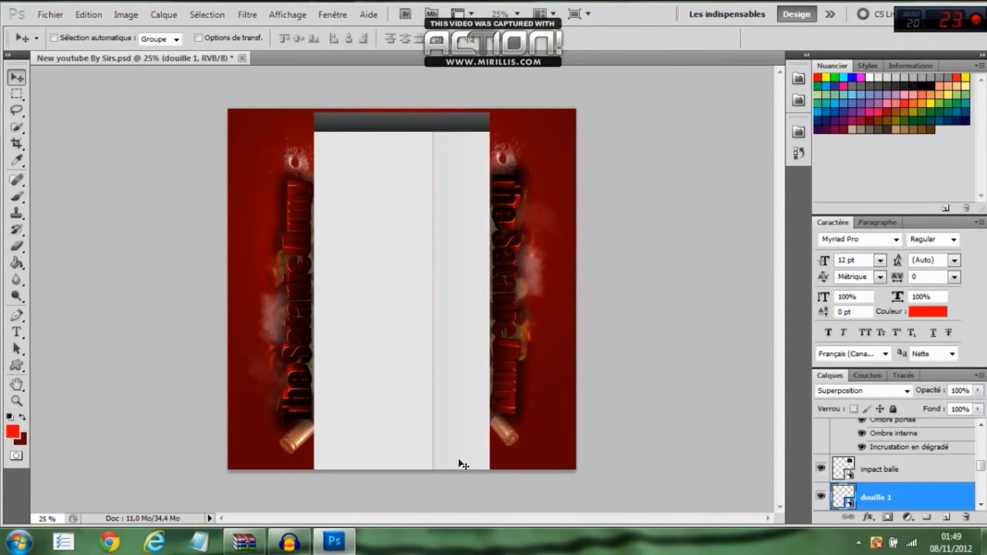
Close the WinRAR texture archive, go to the desktop and preview the sa g 1 image
click(327, 544)
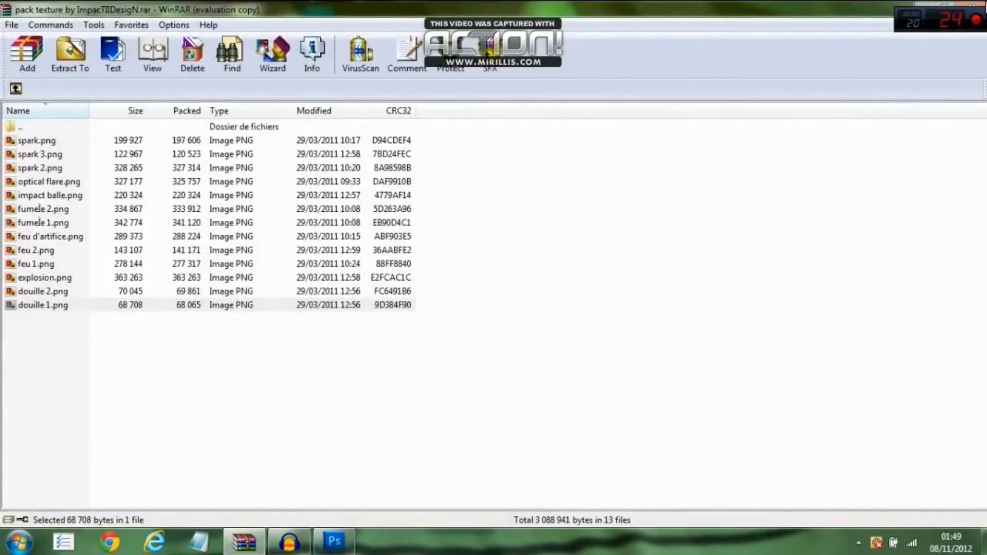
click(971, 5)
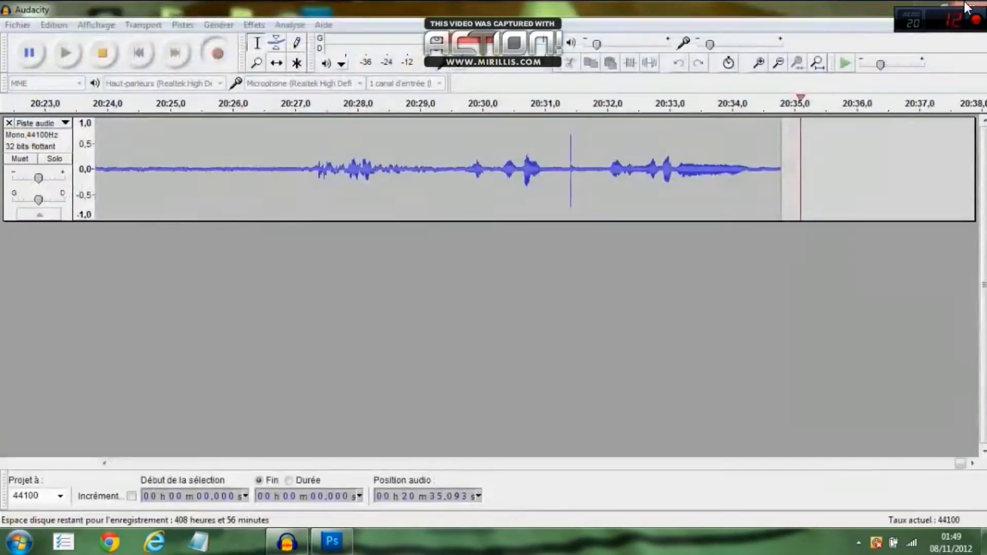
click(918, 3)
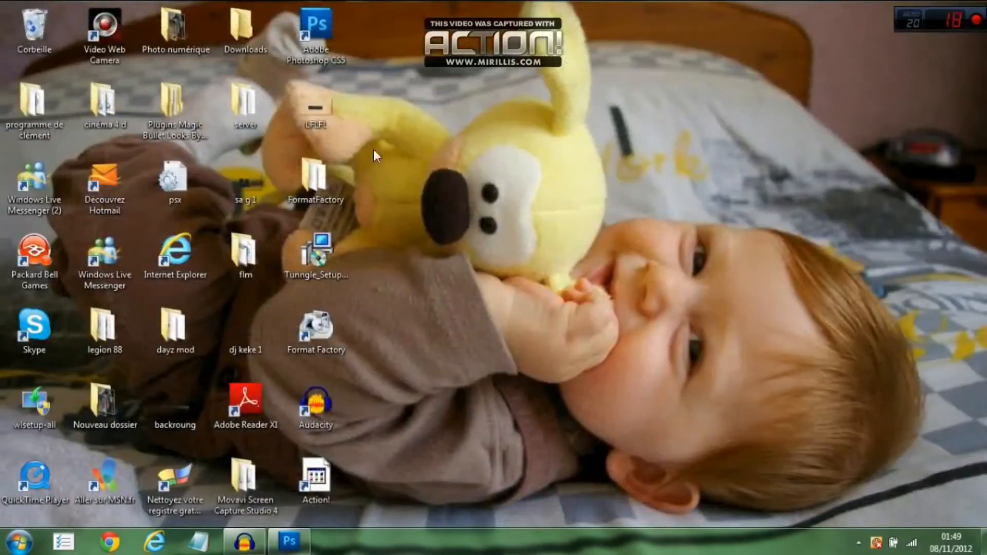
double_click(248, 181)
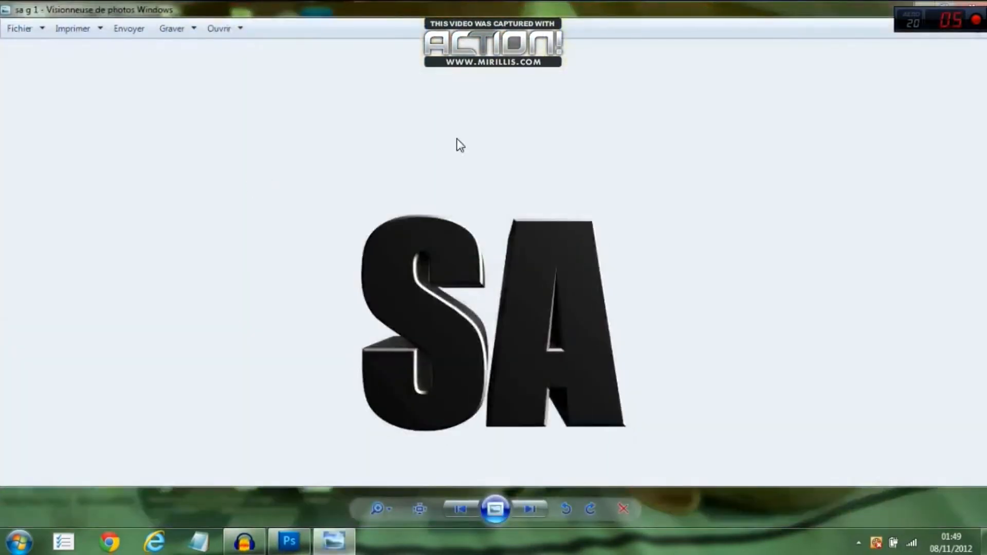
click(977, 7)
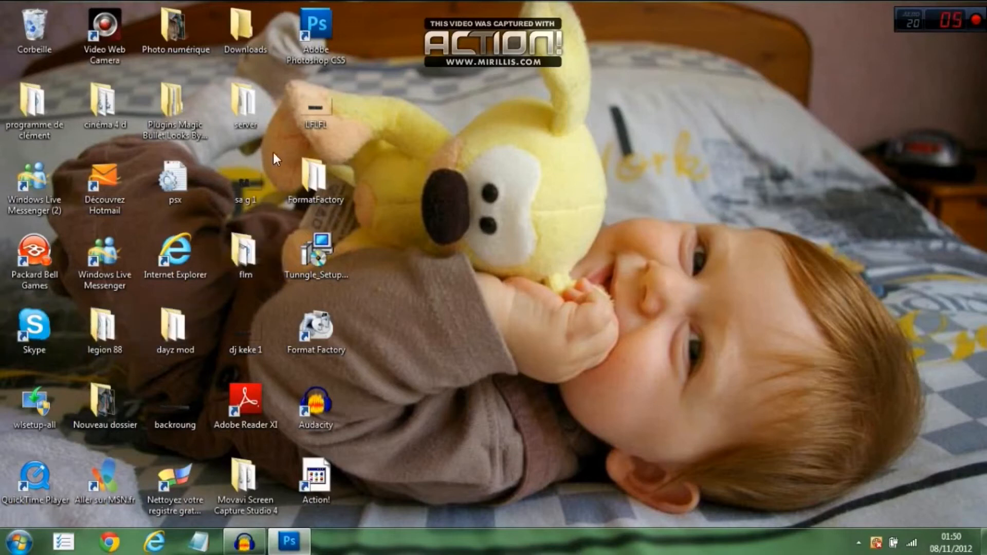
Place sa g 1 in the Photoshop document over the left casing, scaled to about 21% by 32% and rotated about 45.5°
drag(248, 186, 353, 297)
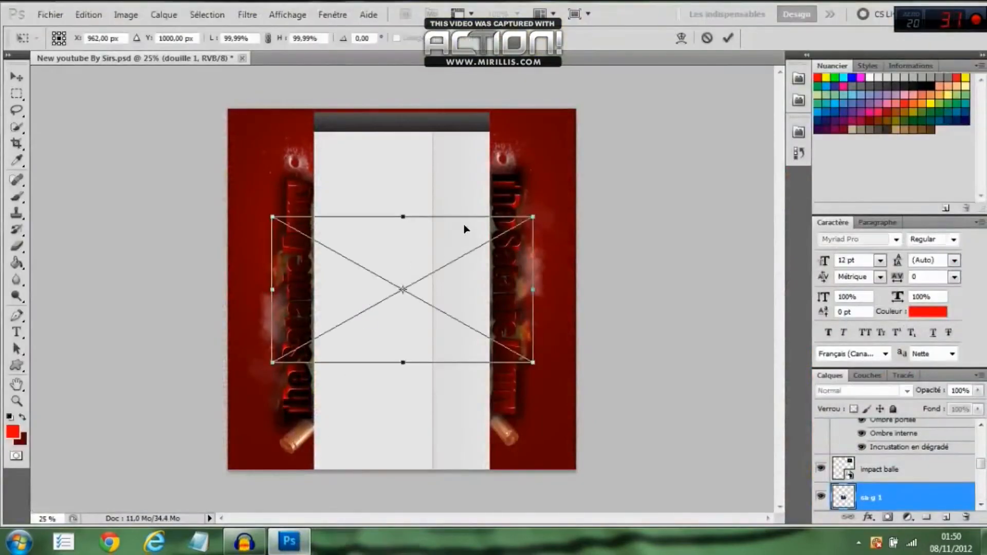
drag(530, 218, 314, 417)
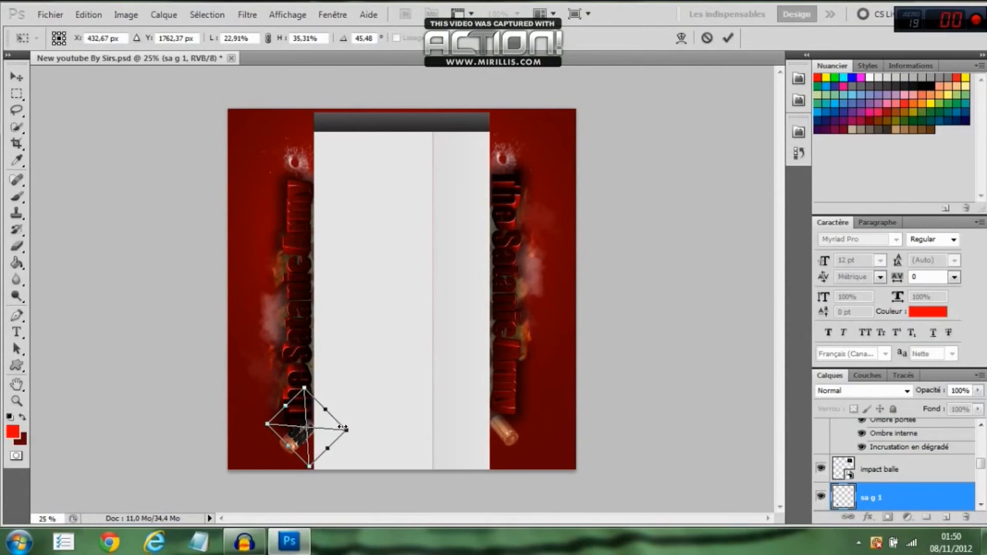
drag(345, 430, 313, 420)
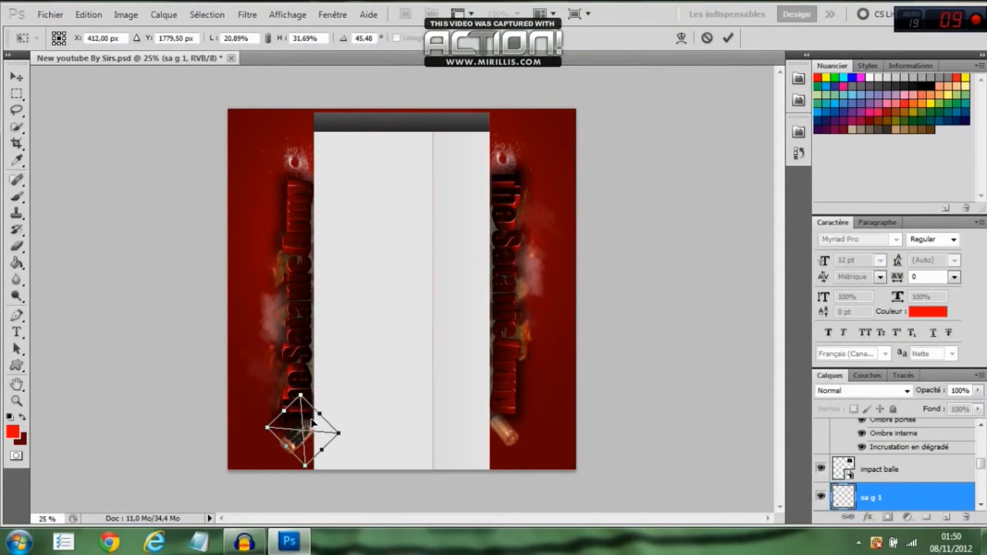
right_click(310, 420)
click(371, 202)
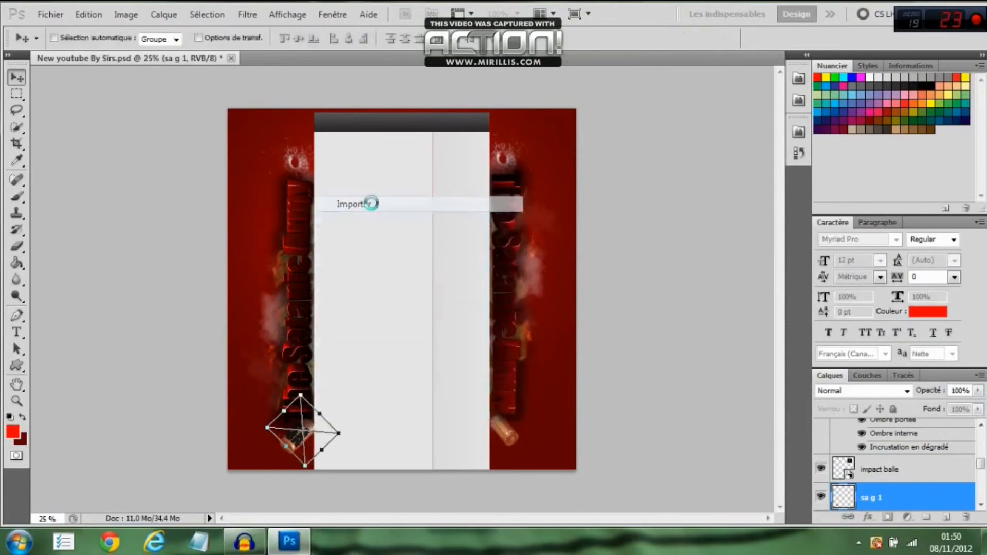
Give the SA logo on the left casing a gradient overlay using the red Premier plan -> arrière-plan preset
right_click(863, 495)
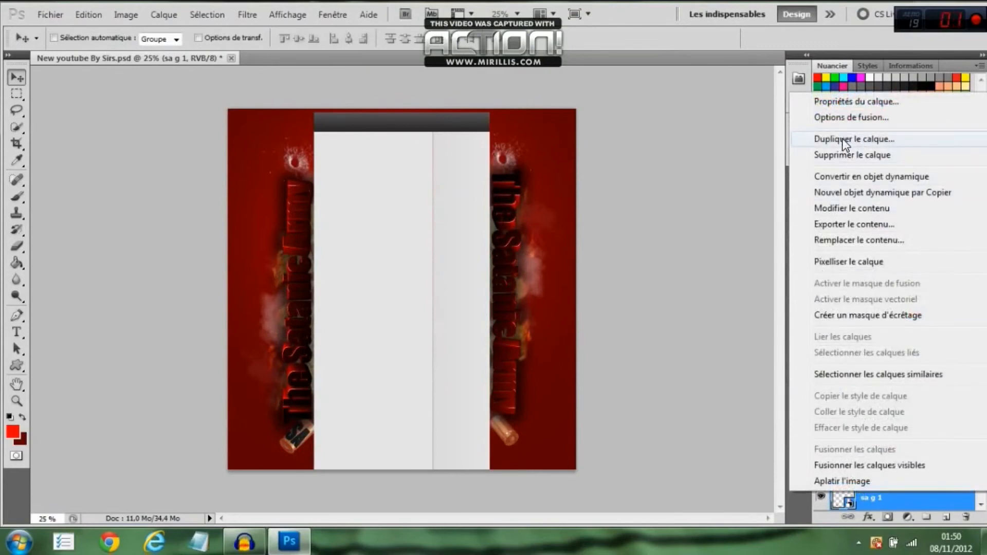
click(838, 118)
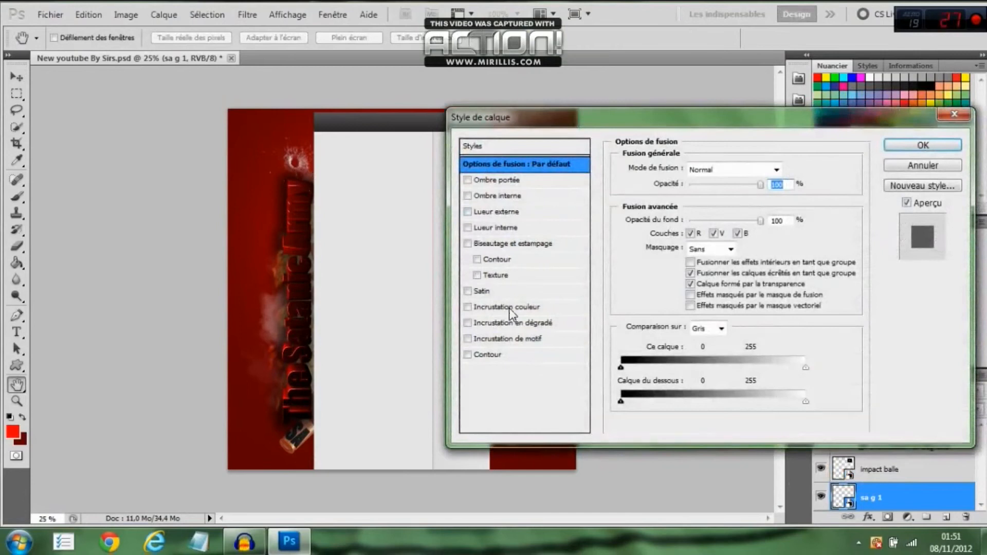
click(503, 324)
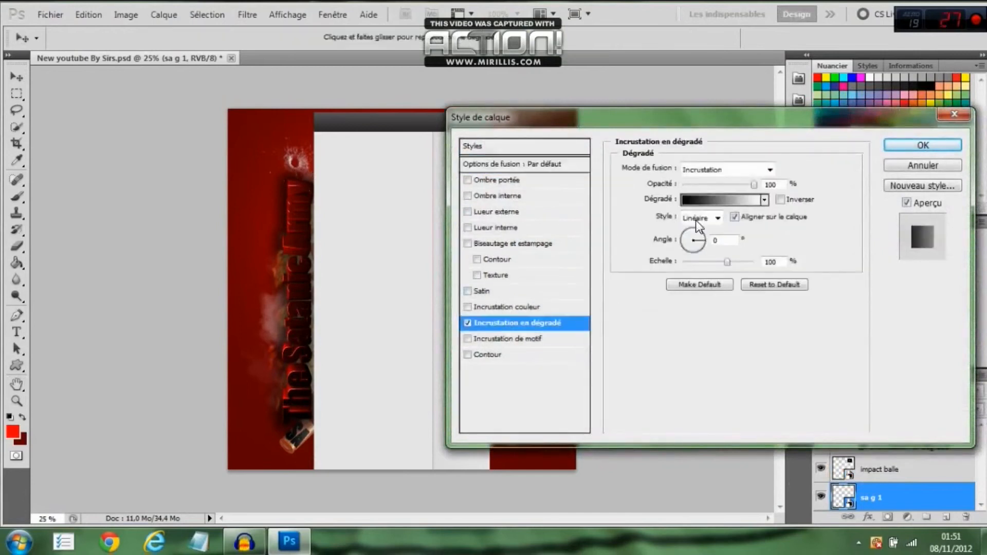
click(701, 199)
click(599, 170)
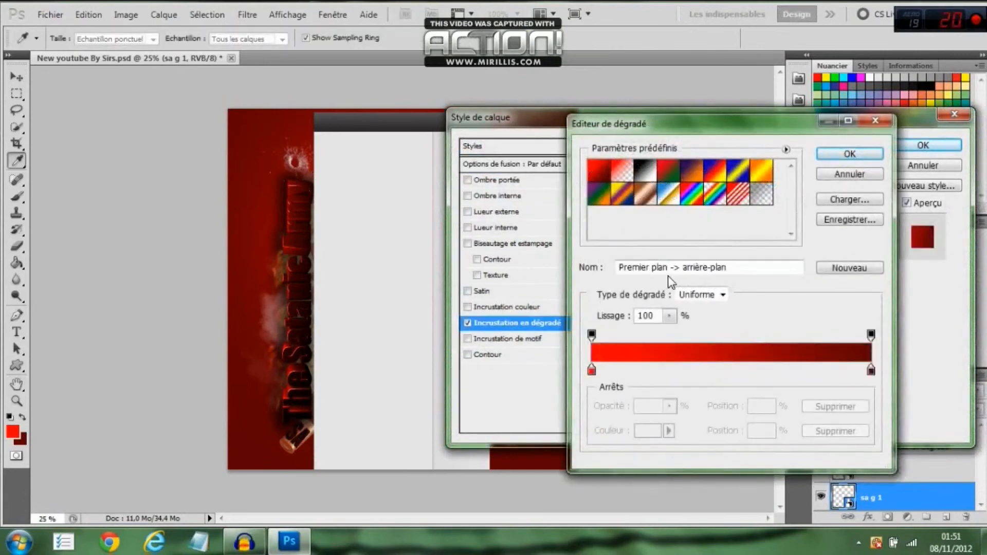
click(835, 154)
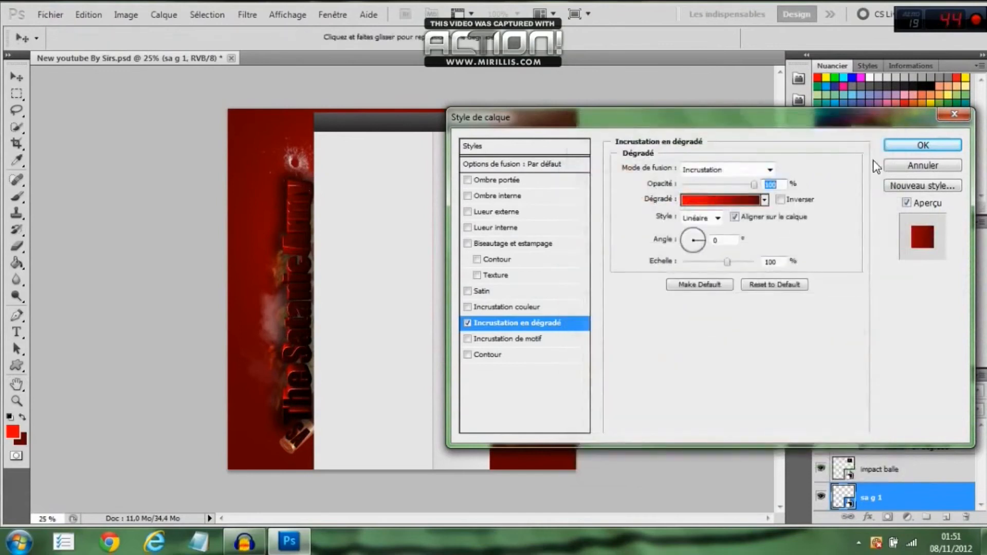
click(912, 149)
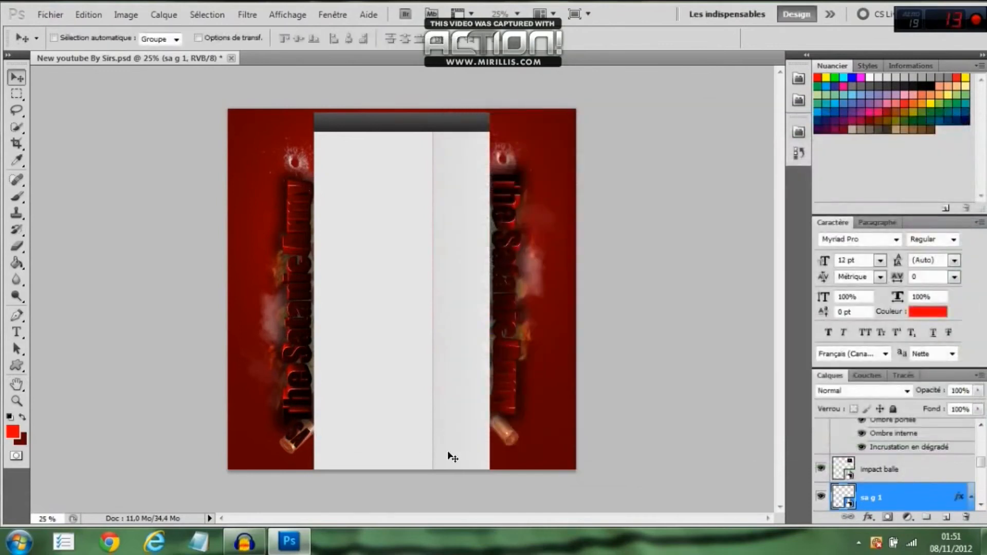
Place sa g 1 from the desktop again, over the right casing, scaled to about 14% by 25% and rotated about -35.4°
click(269, 543)
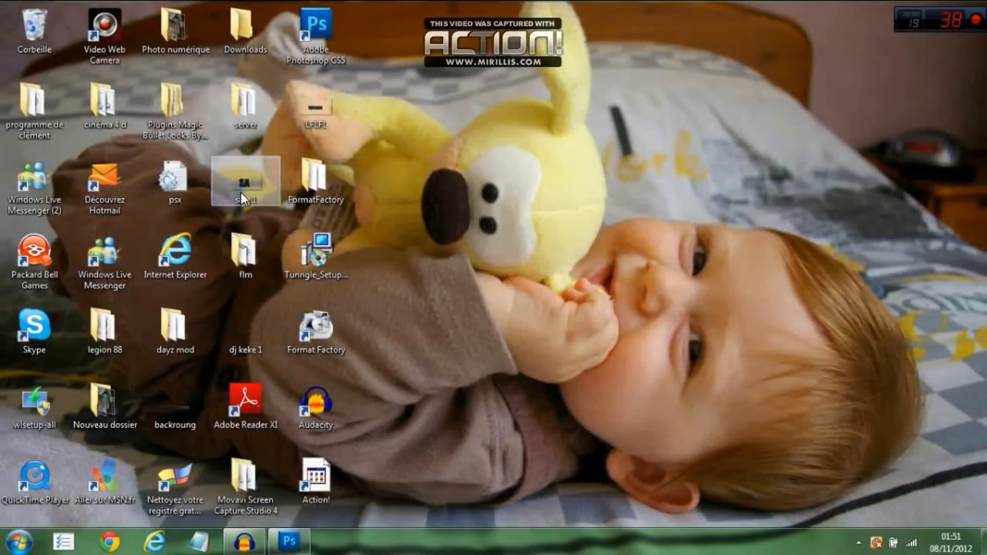
drag(240, 187, 418, 319)
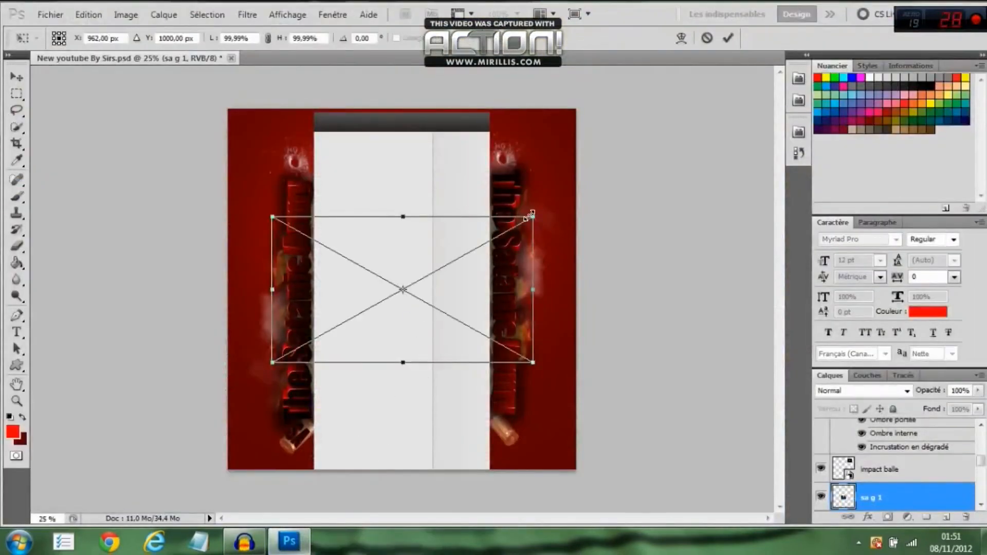
drag(384, 257, 494, 415)
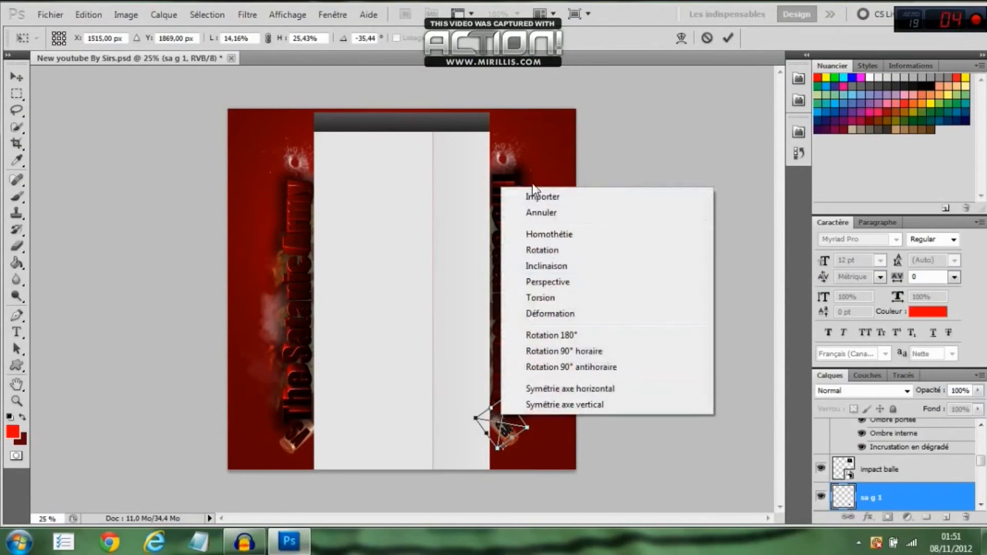
click(534, 196)
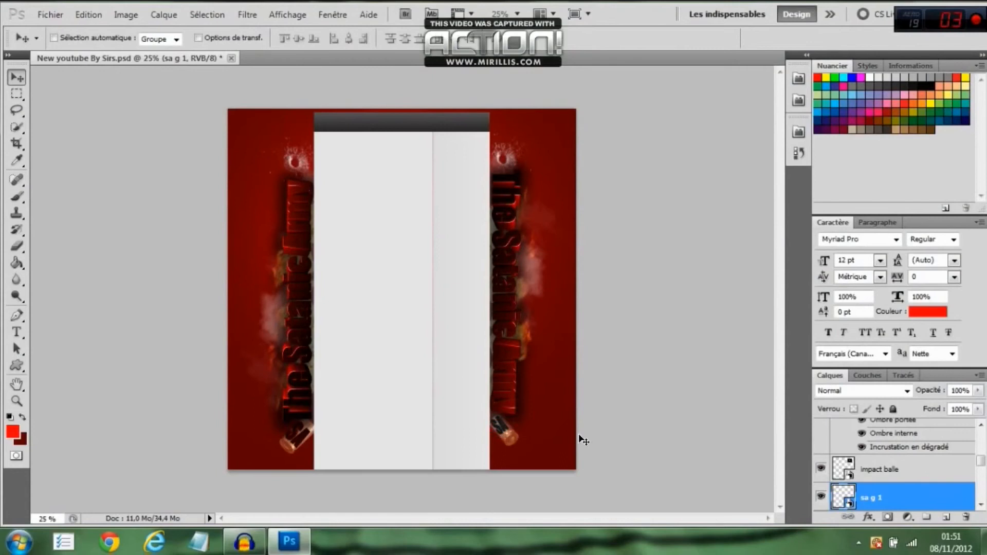
Apply the red foreground-to-background gradient overlay to the SA logo on the right casing
right_click(869, 495)
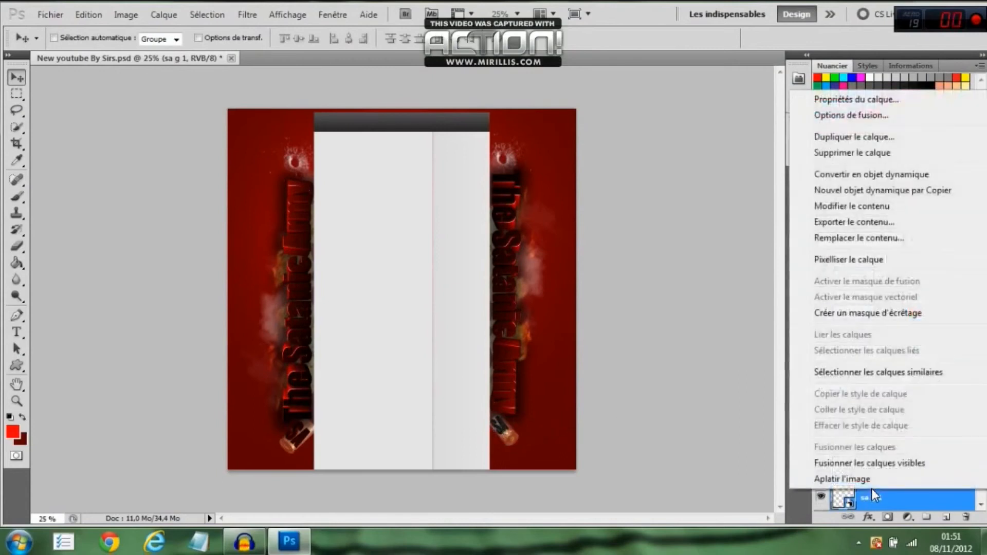
click(851, 115)
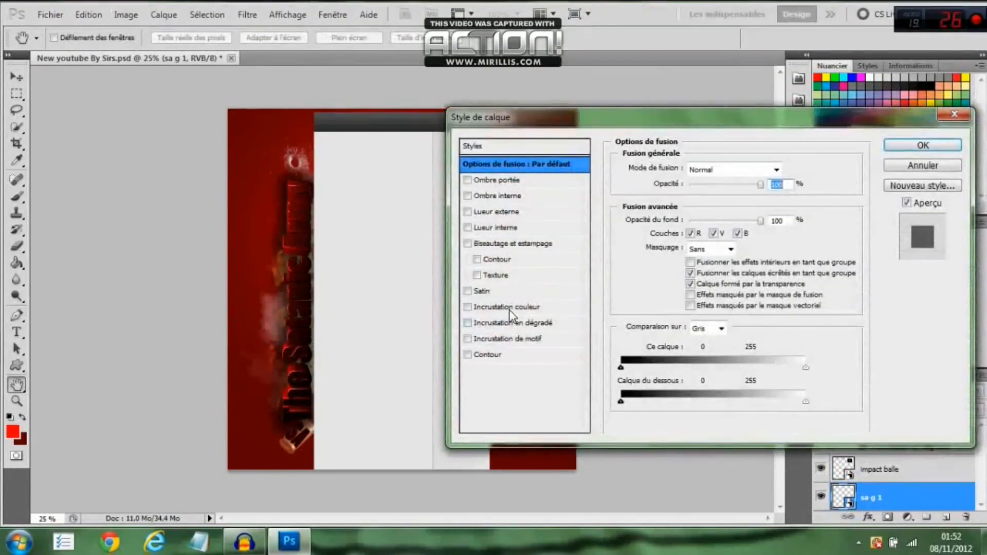
click(507, 322)
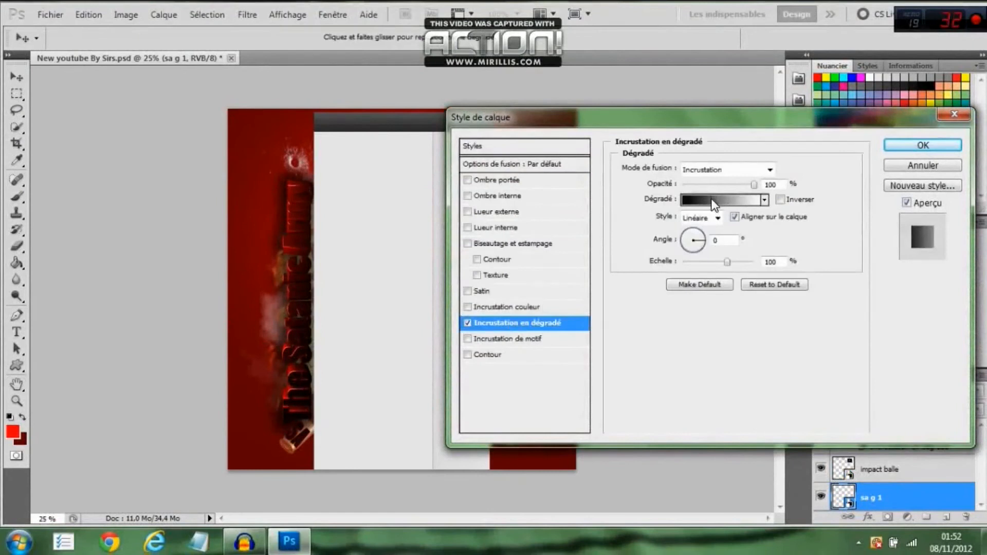
click(711, 193)
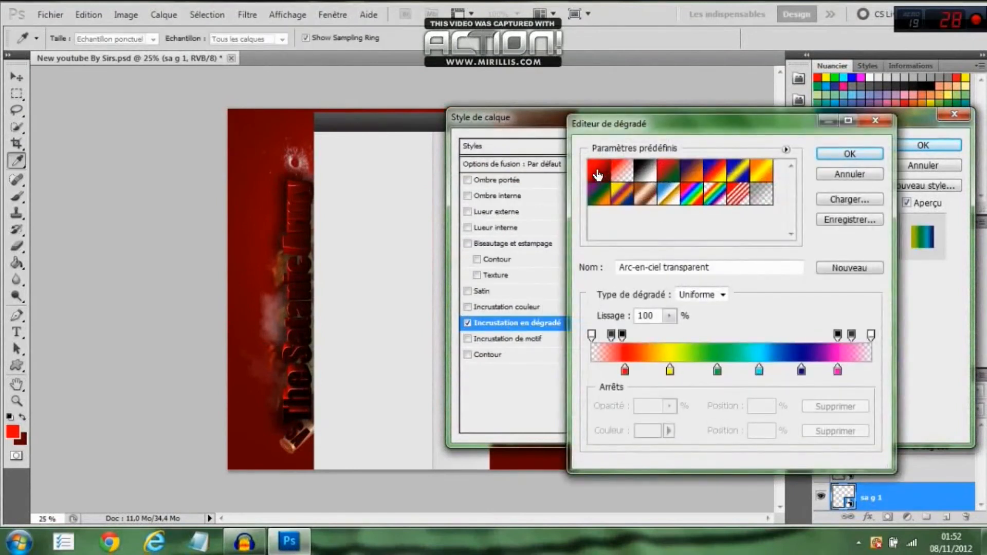
click(597, 175)
click(825, 150)
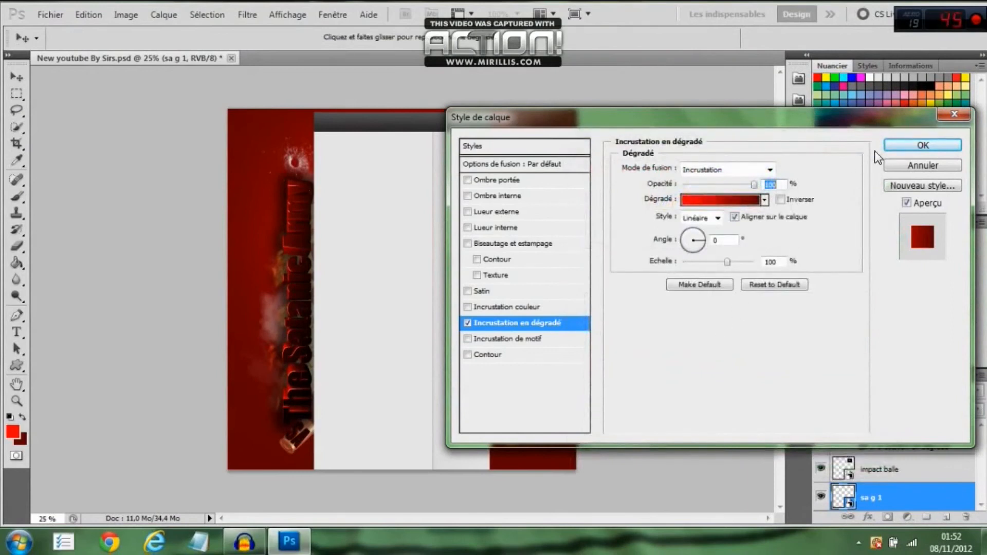
click(898, 144)
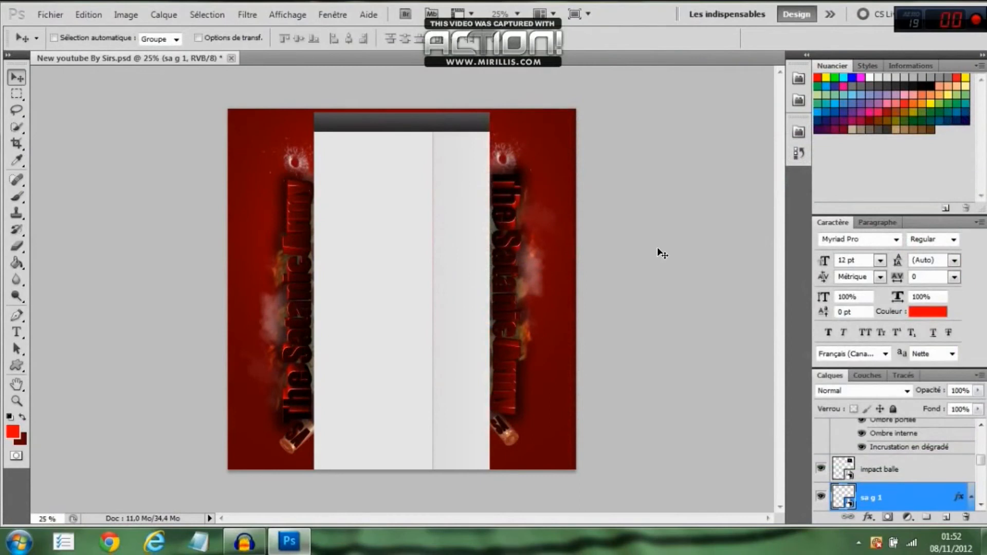
right_click(641, 262)
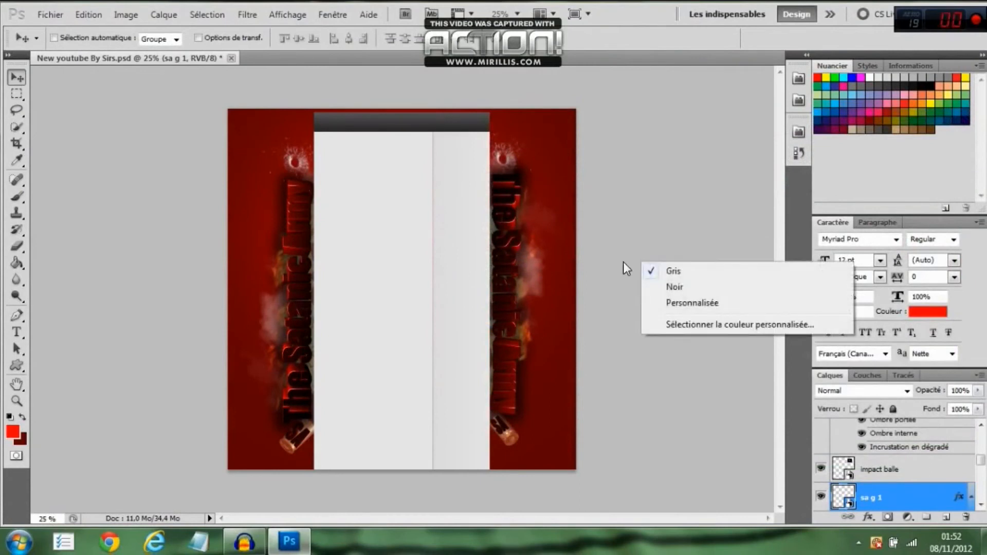
click(623, 262)
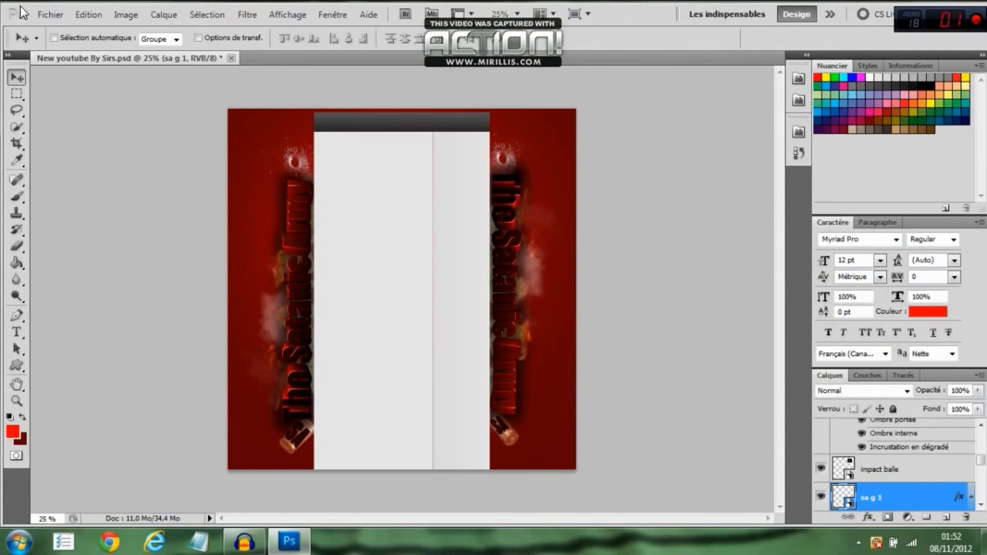
Save the document to the desktop (Bureau) as tuto21 in TIFF format
click(43, 13)
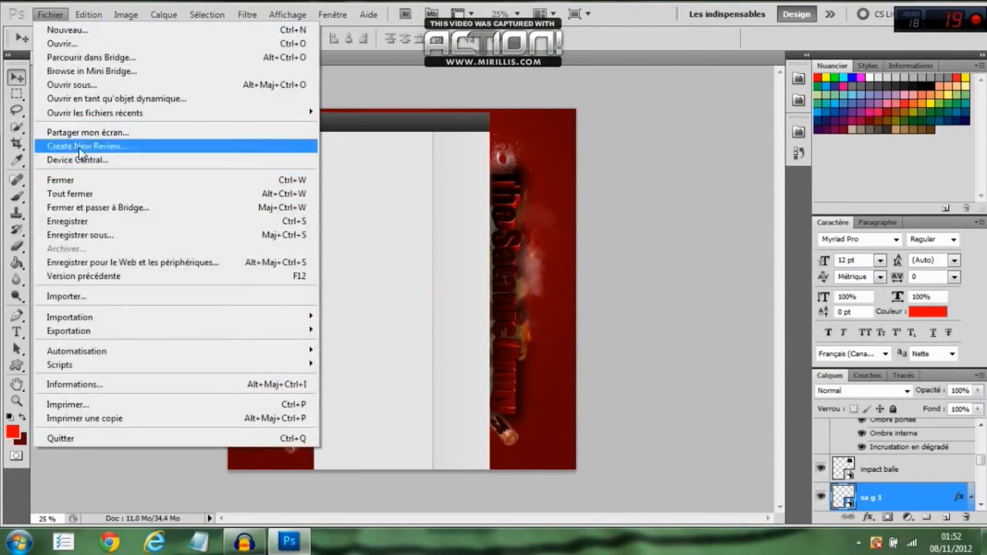
click(82, 229)
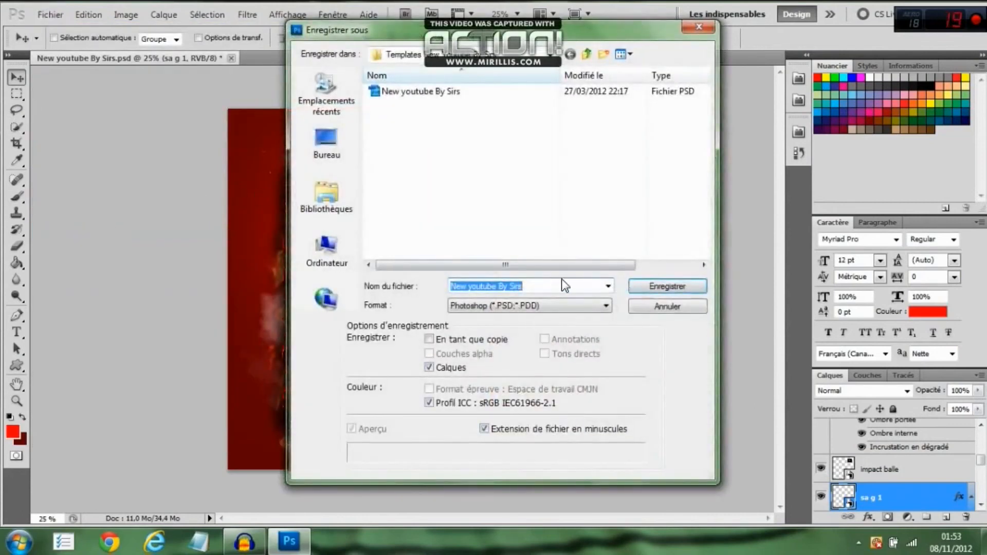
key(BackSpace)
text(t)
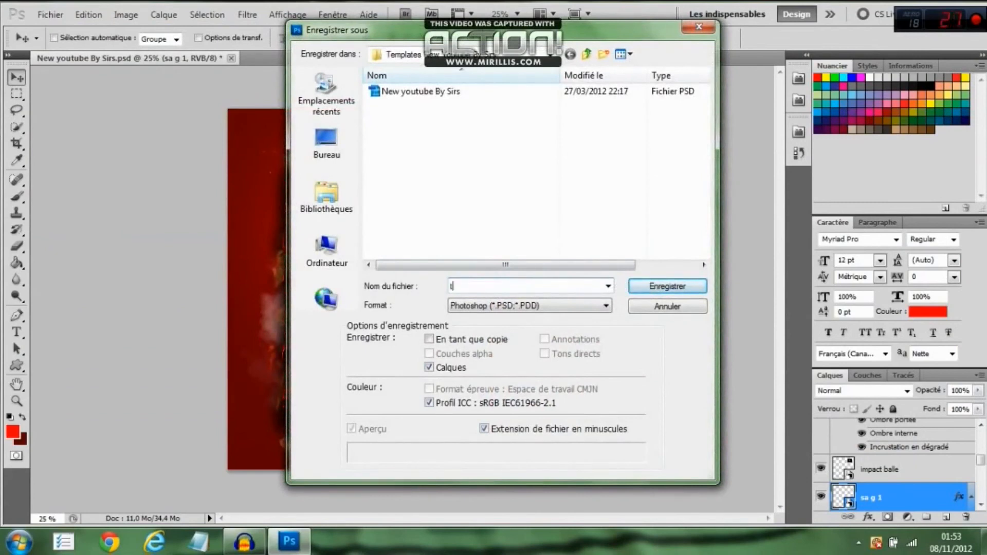
text(uto21)
click(563, 301)
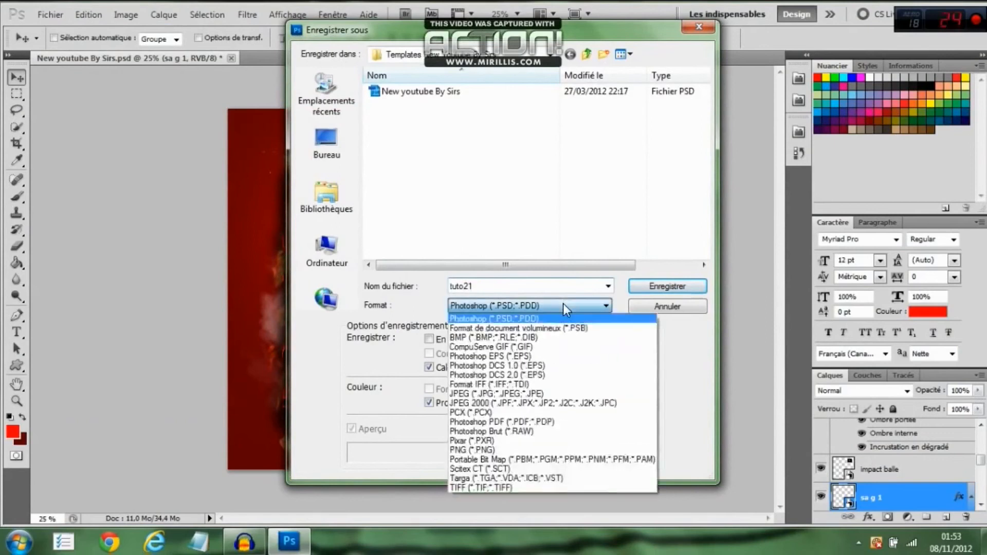
click(543, 486)
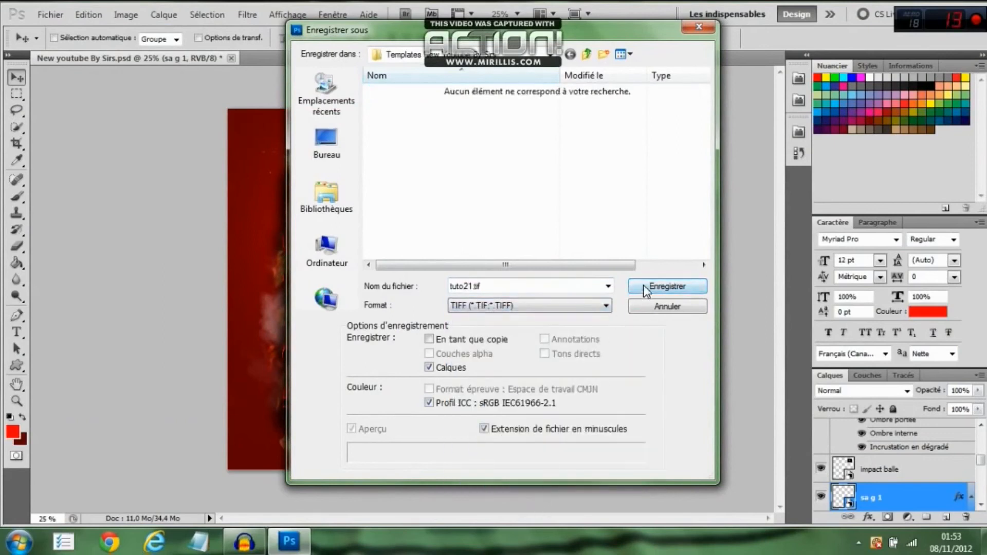
click(330, 136)
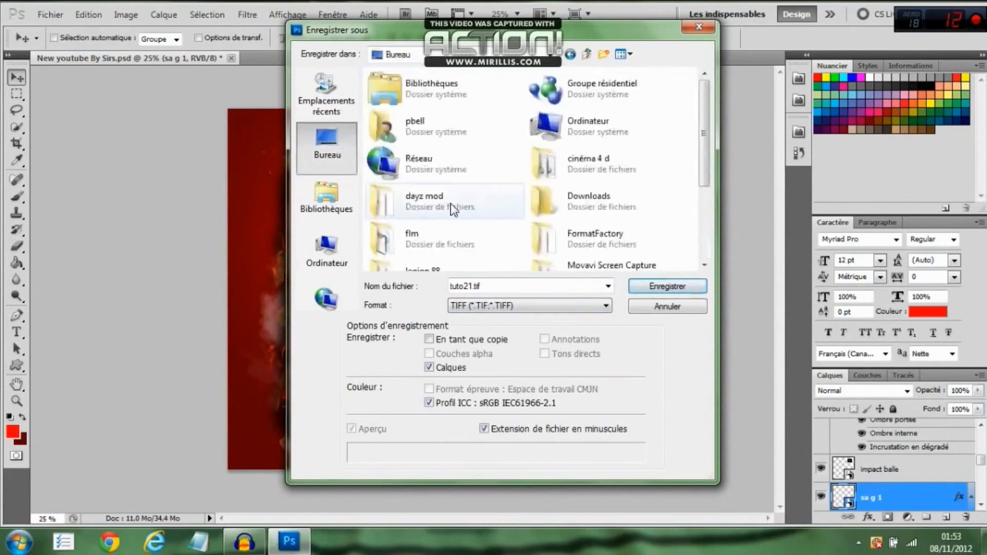
click(662, 286)
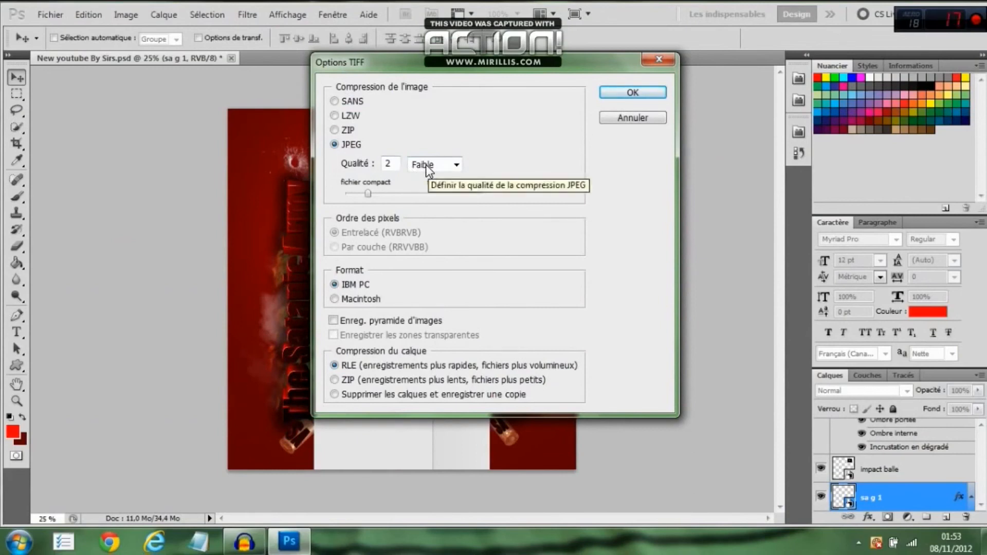
Confirm the TIFF options with JPEG compression at Faible quality, IBM PC format and RLE layer compression, keeping the layers included
click(456, 165)
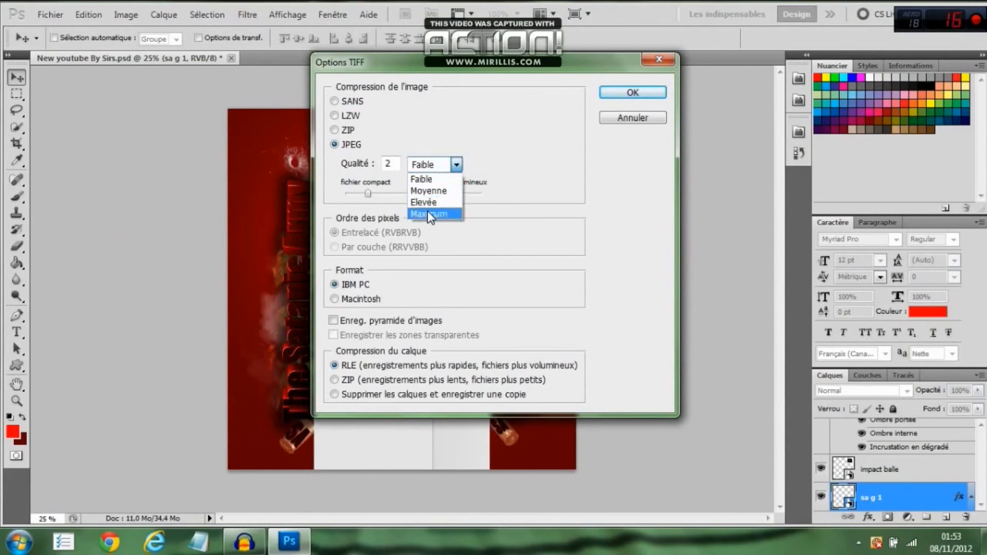
click(455, 165)
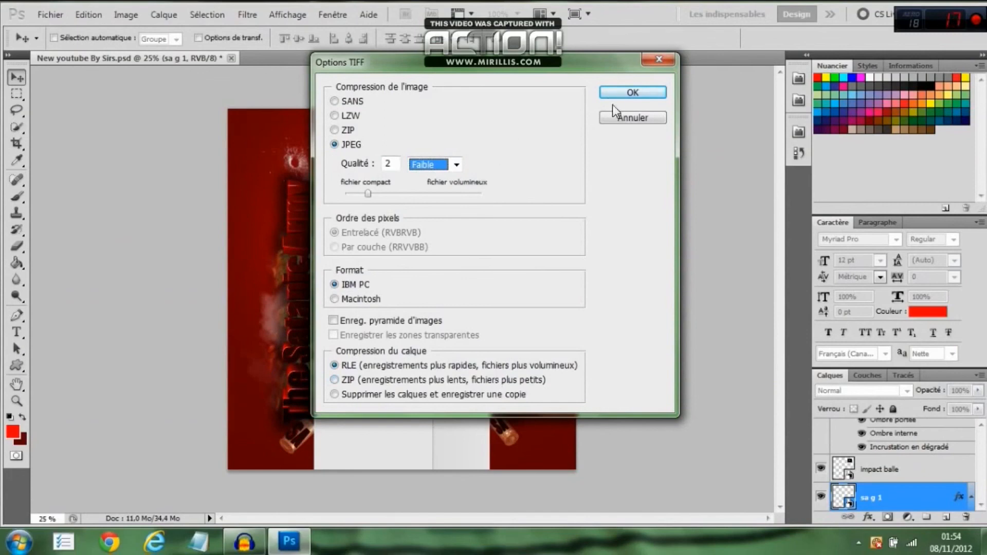
click(614, 91)
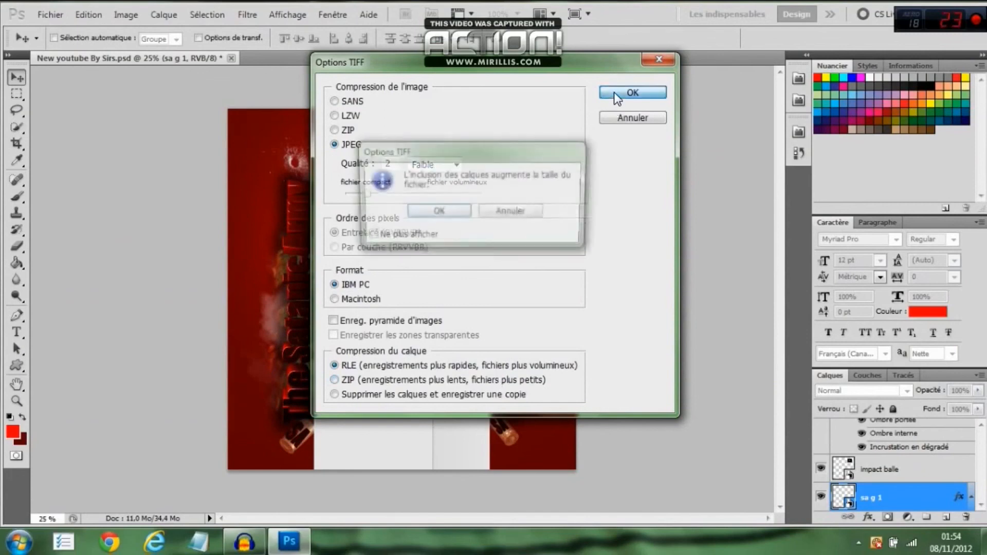
click(425, 211)
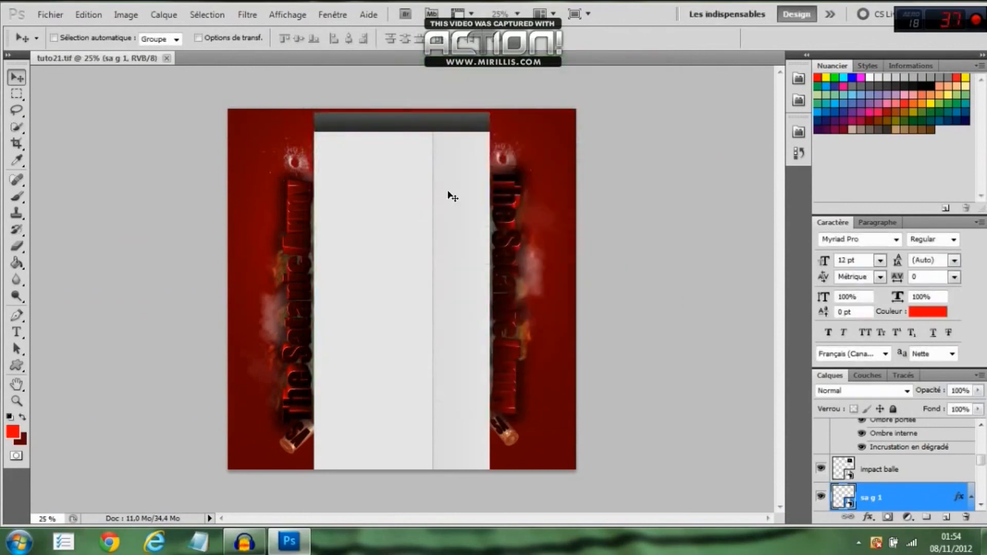
Close Photoshop and open the saved tuto21 image from the desktop in Windows Photo Viewer
drag(654, 11, 565, 63)
click(871, 58)
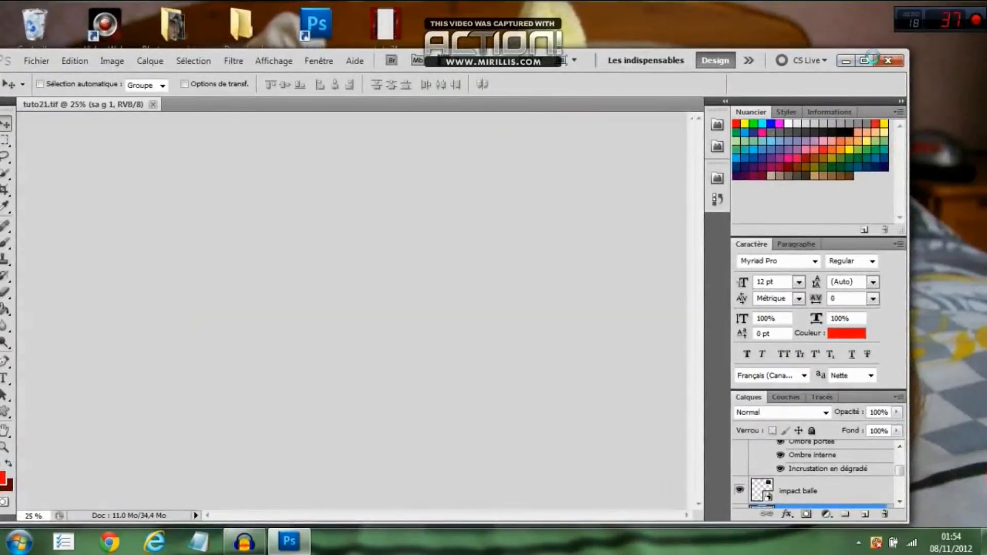
double_click(401, 35)
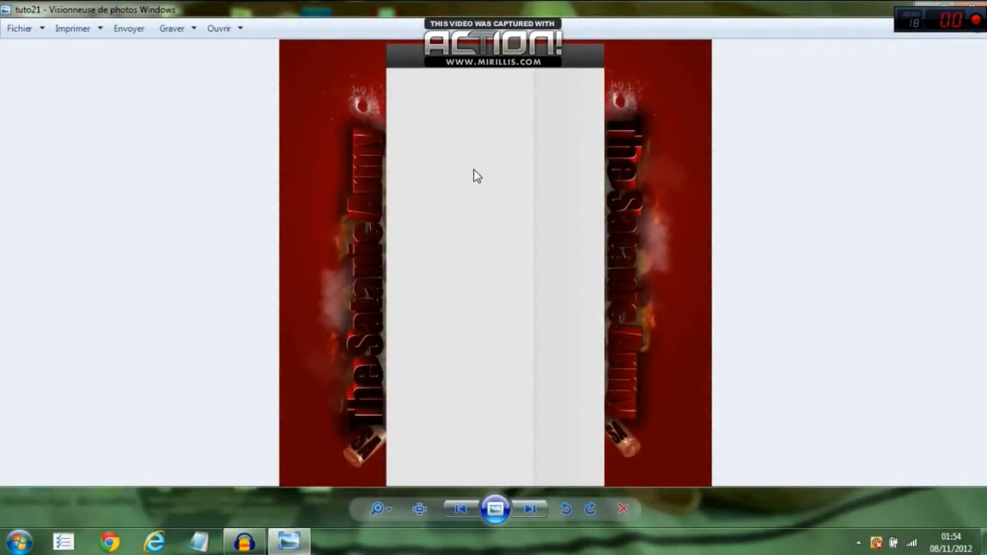
Examine the side text, flames and bullet impacts of the tuto21 image up close, and close the viewer
scroll(474, 170, up, 2)
scroll(460, 91, up, 2)
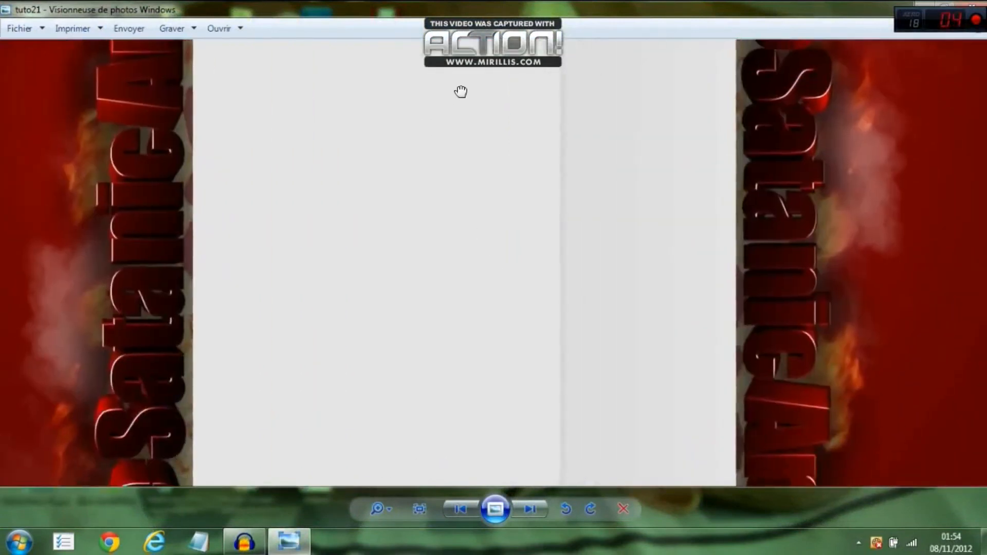
drag(421, 310, 438, 87)
drag(403, 339, 408, 233)
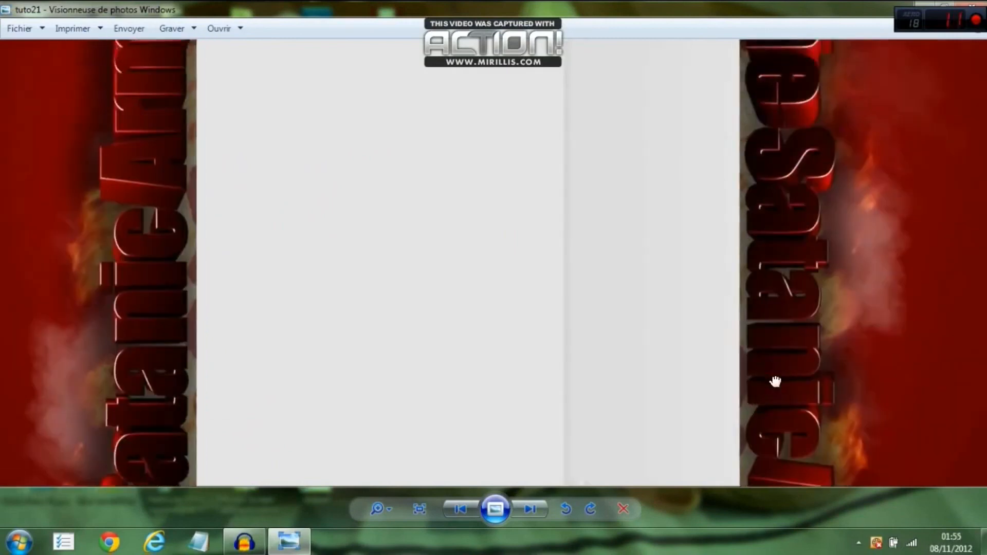
drag(749, 376, 694, 176)
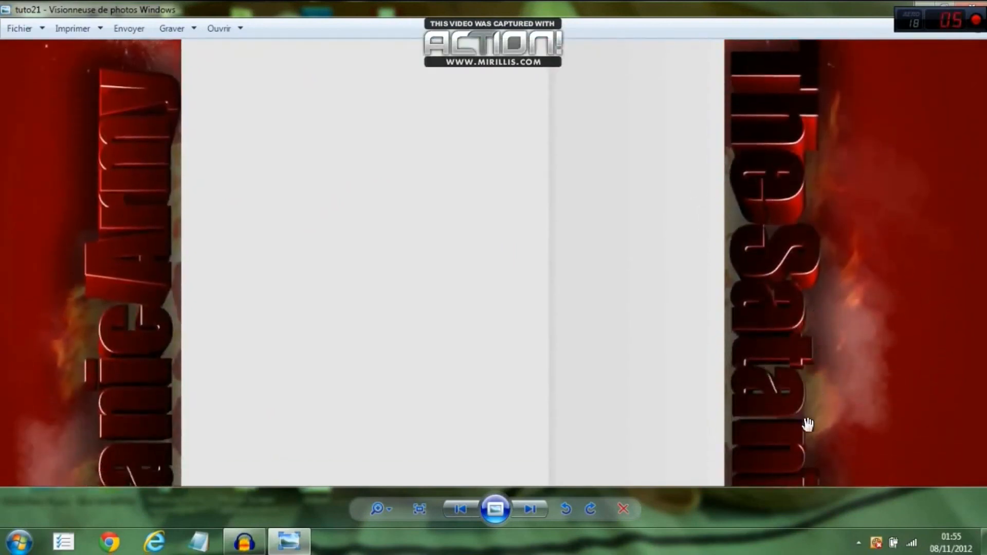
drag(780, 260, 789, 353)
drag(780, 196, 769, 261)
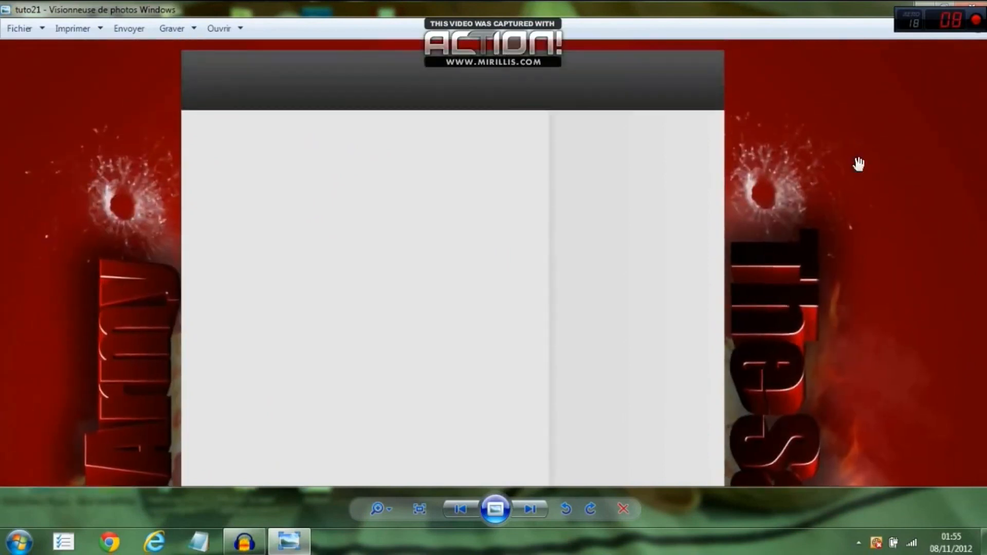
click(972, 5)
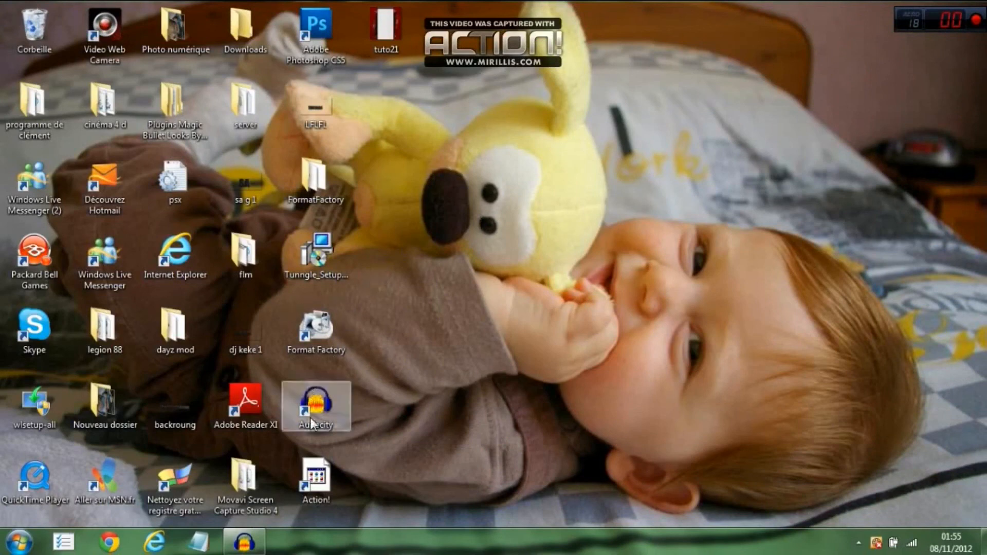
Switch to Audacity and stop the running audio recording
click(246, 544)
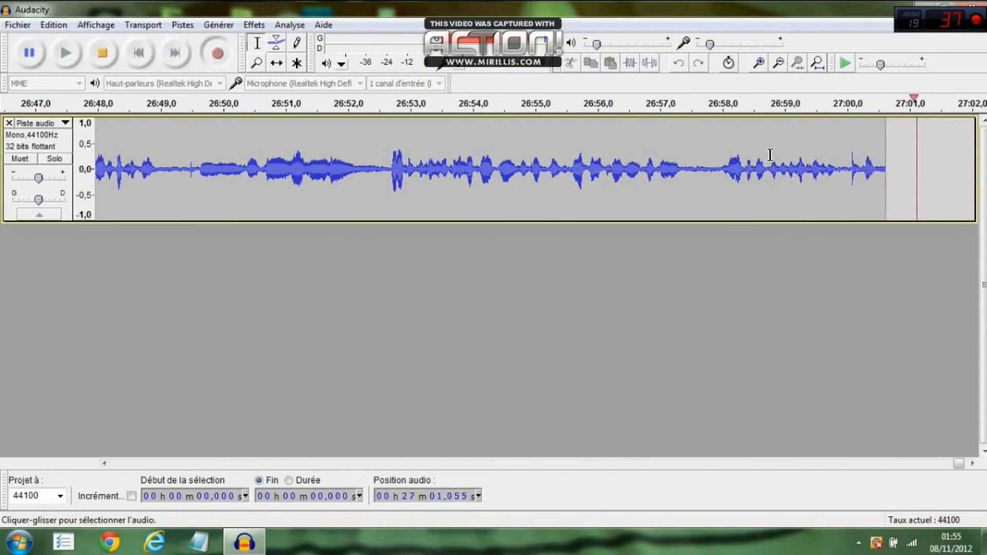
click(107, 56)
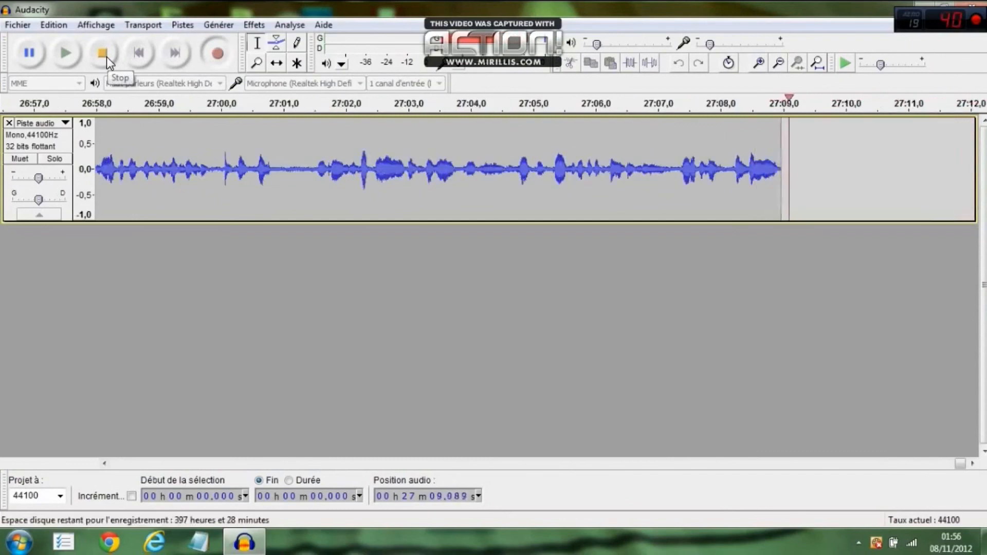